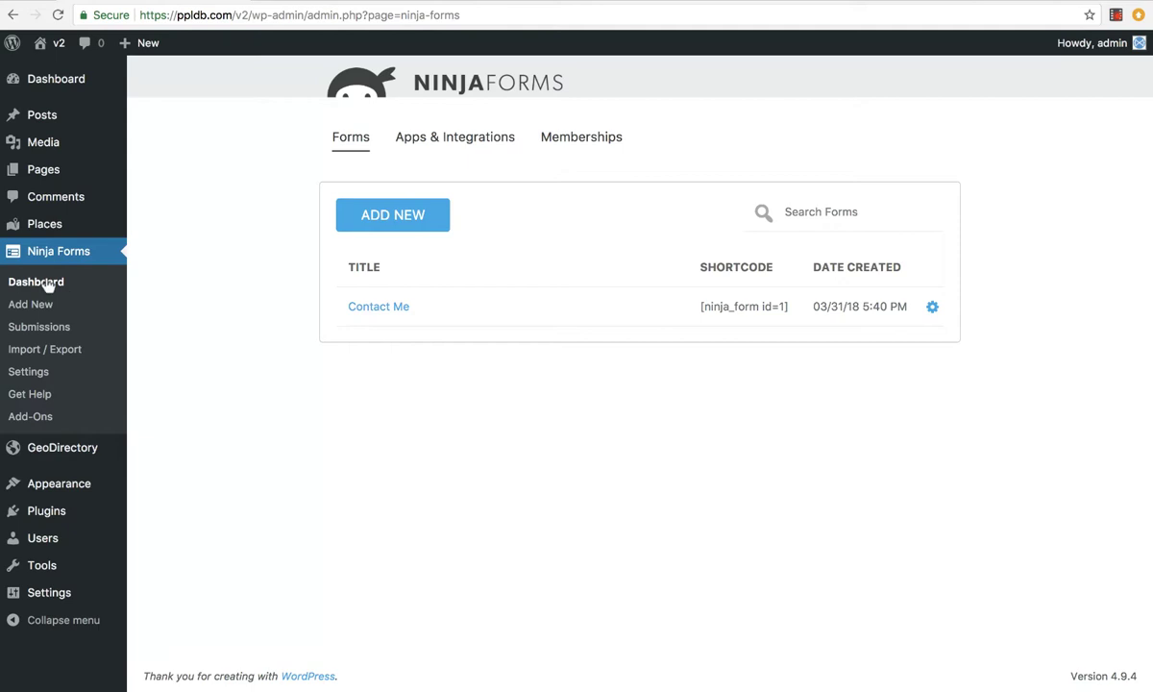
Add a new Ninja Forms form using the GeoDirectory Contact Form template
click(404, 223)
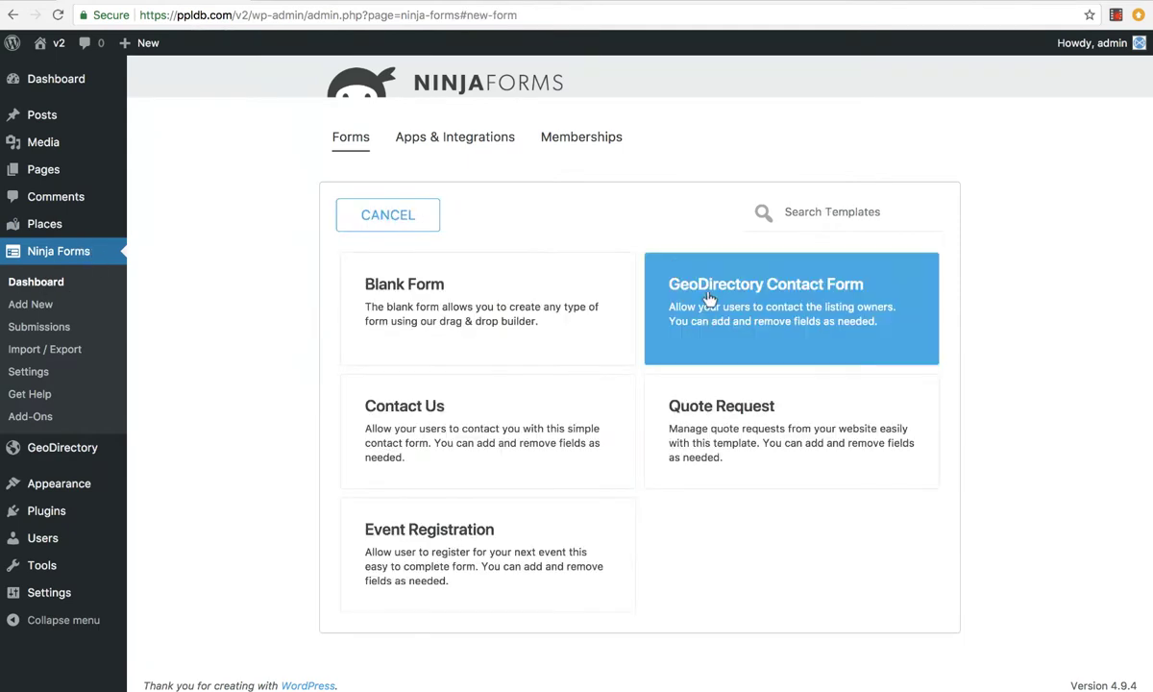
click(672, 281)
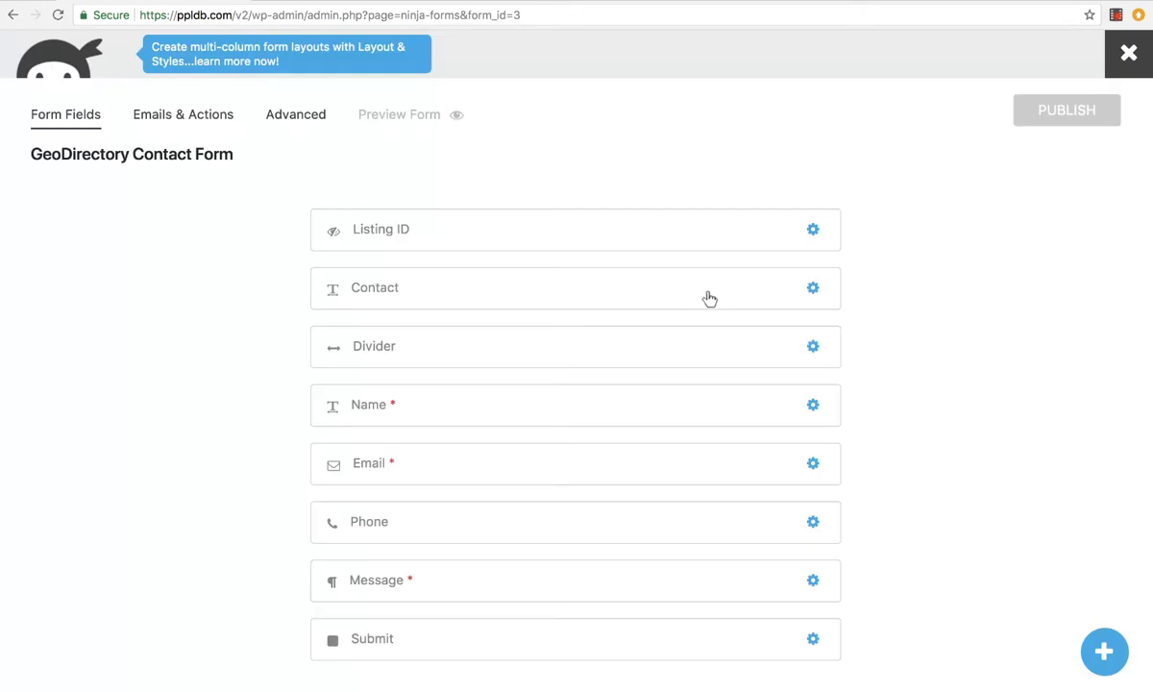
Close the form builder and go to Appearance > Widgets
click(1128, 56)
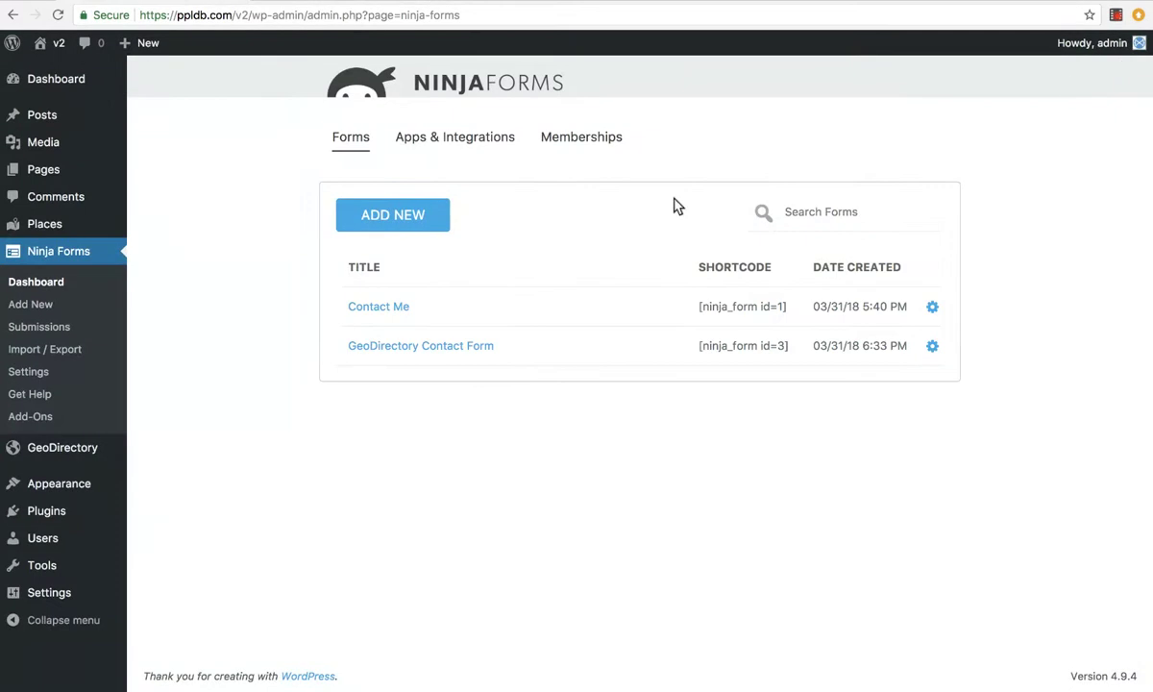
mouse_move(84, 447)
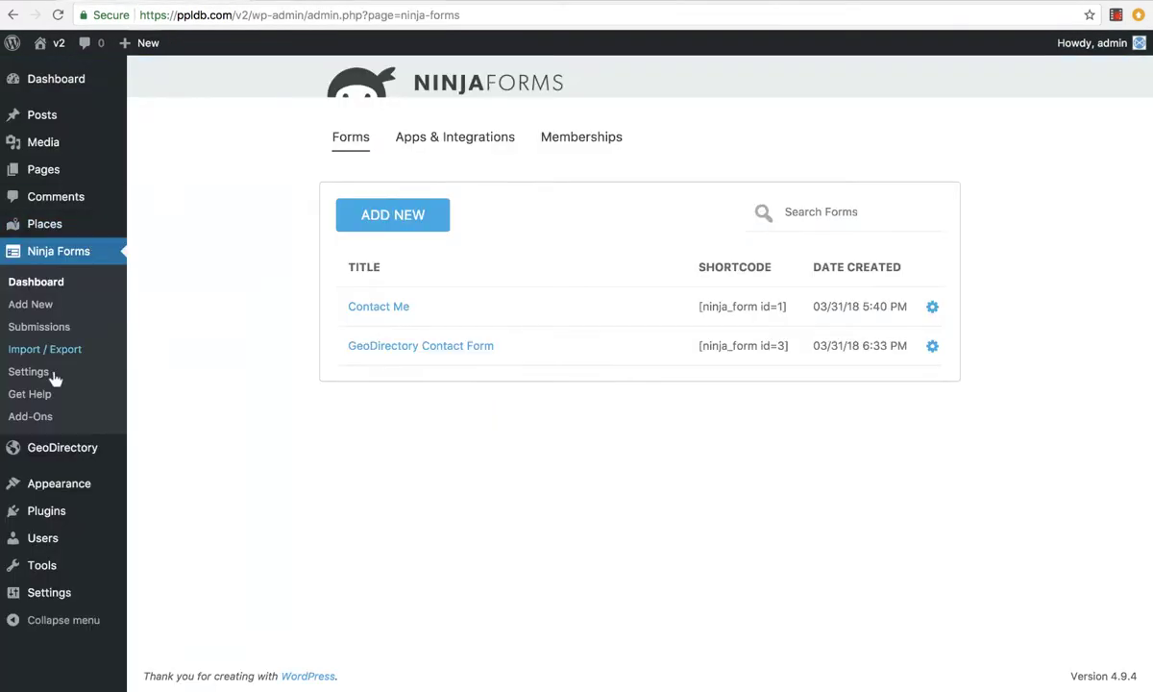
mouse_move(65, 449)
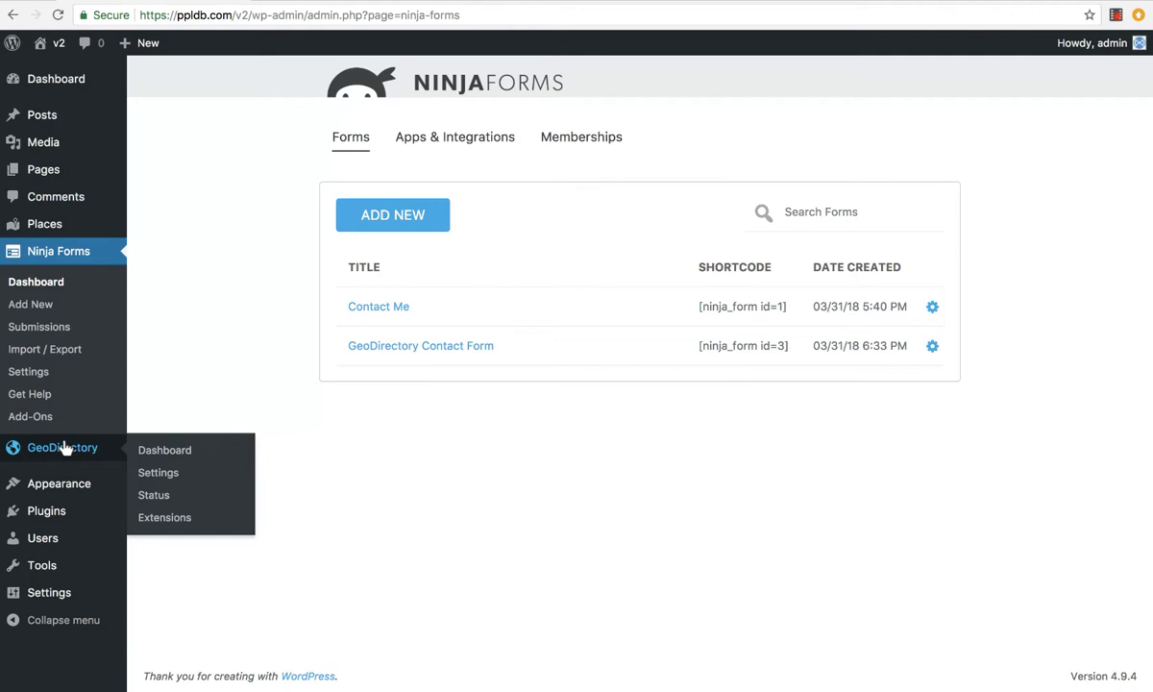
mouse_move(77, 484)
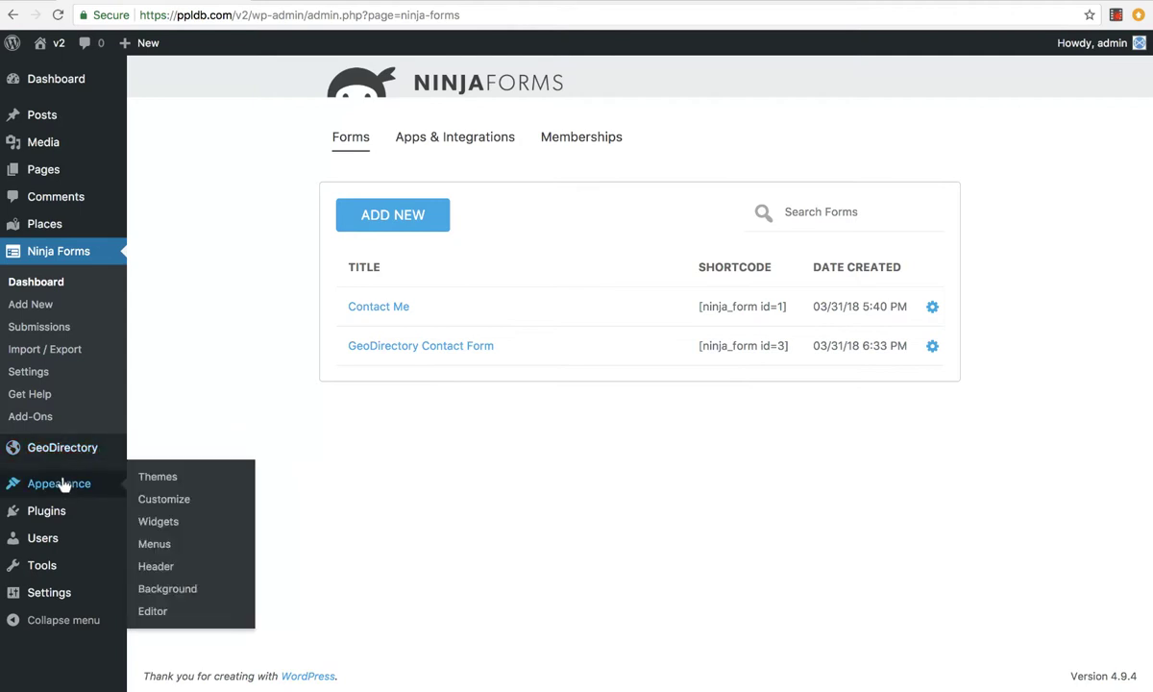
click(155, 522)
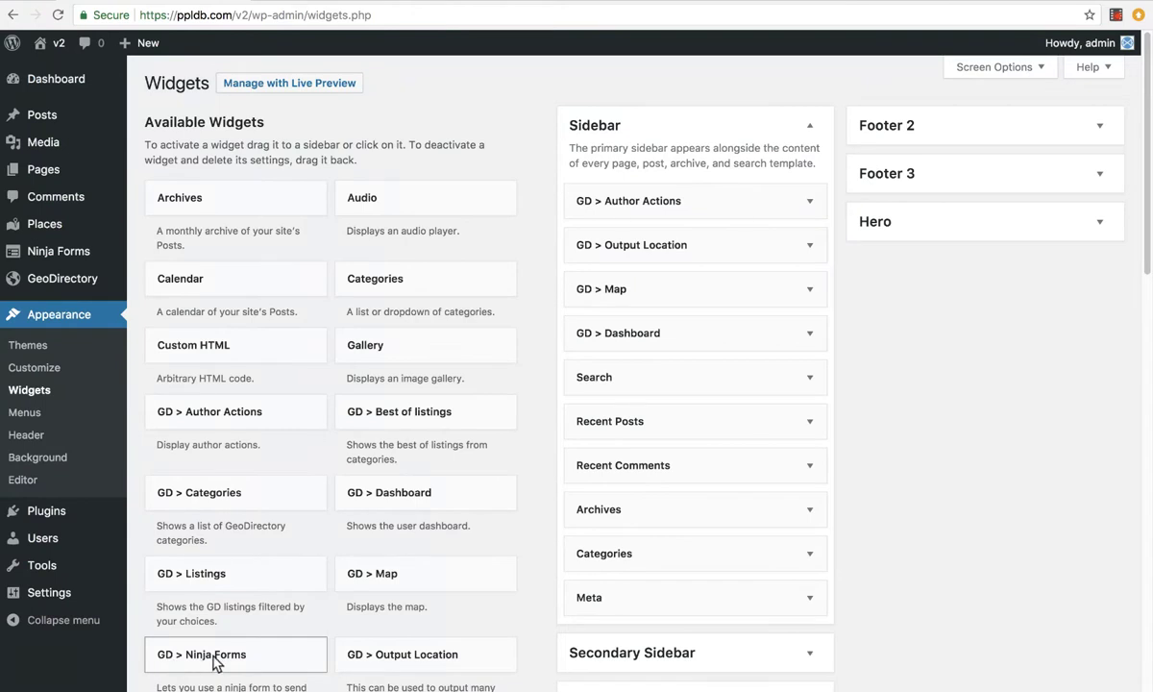
Drag GD > Ninja Forms into the Sidebar and select GeoDirectory Contact Form (ID: 3)
drag(213, 663, 644, 193)
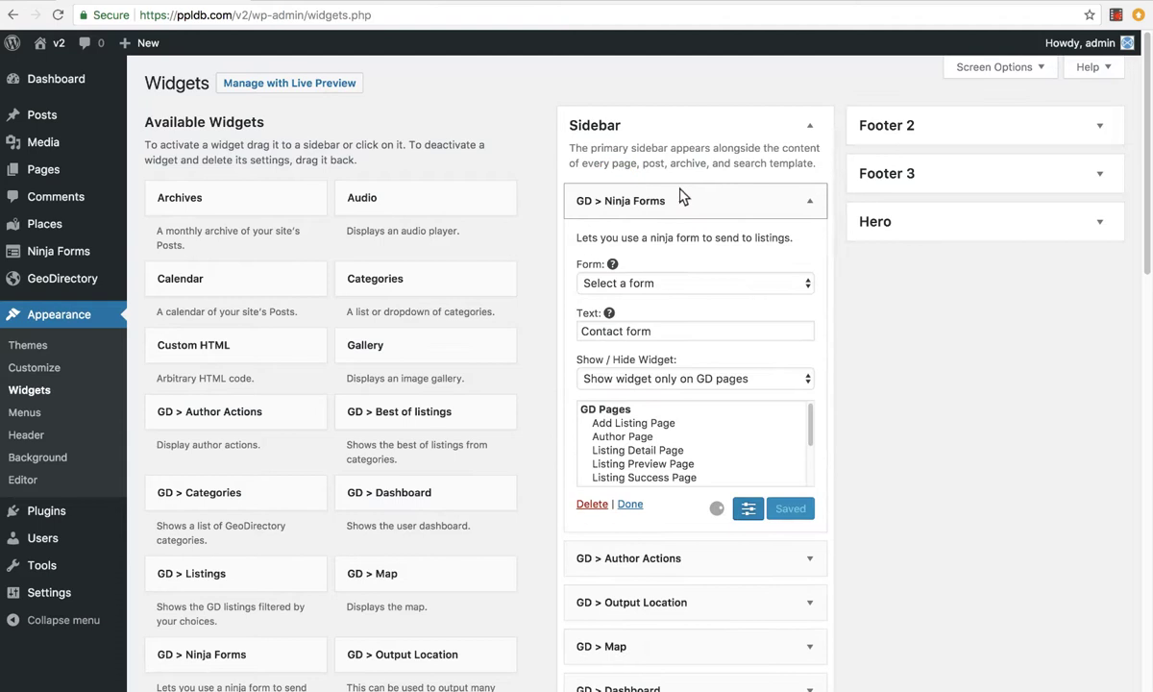
click(647, 283)
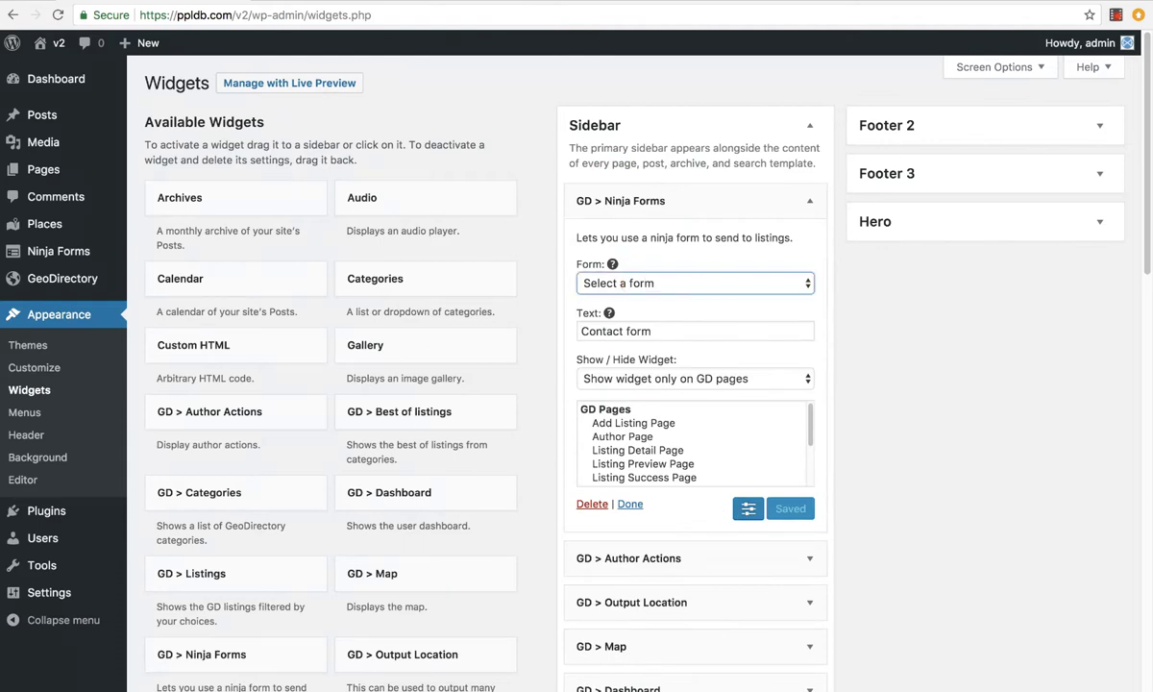
click(626, 332)
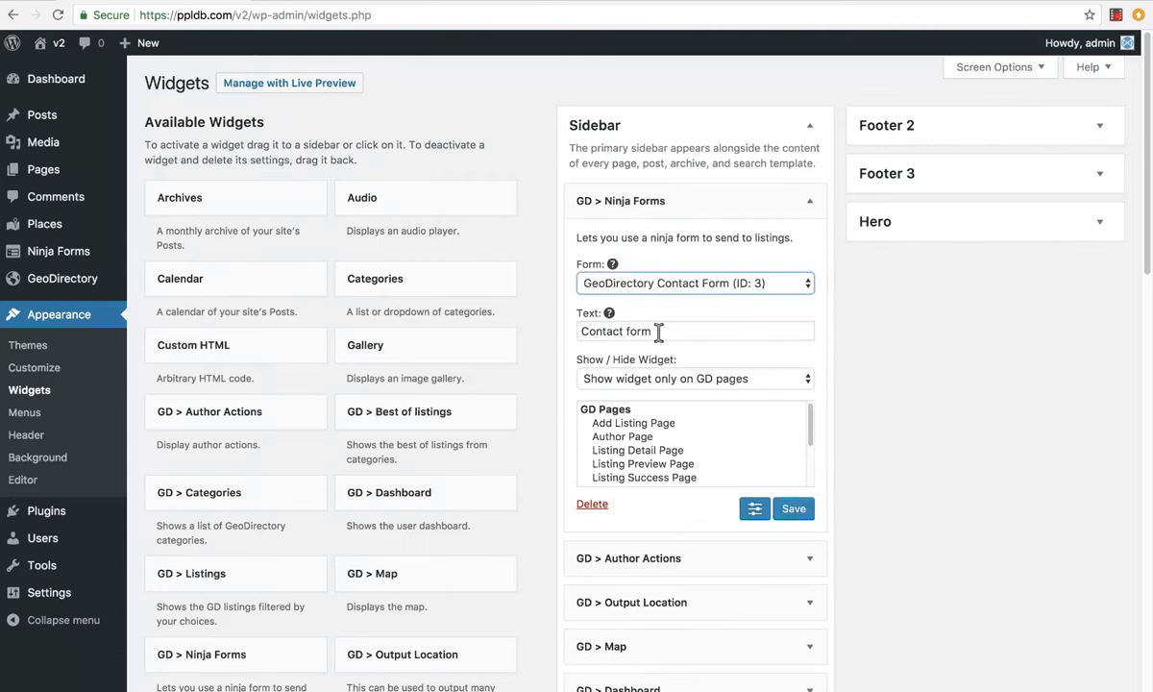
Set the widget text to Contact, show it only on Listing Detail Page, and save
click(660, 330)
key(BackSpace)
key(BackSpace)
key(BackSpace)
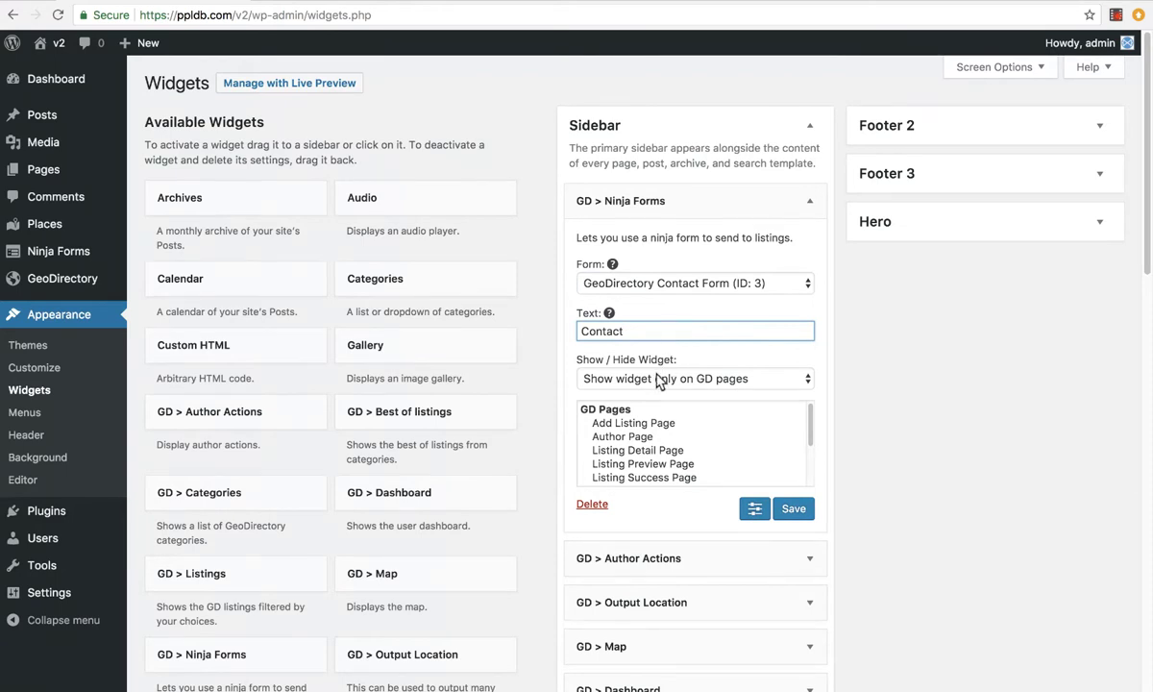
key(Tab)
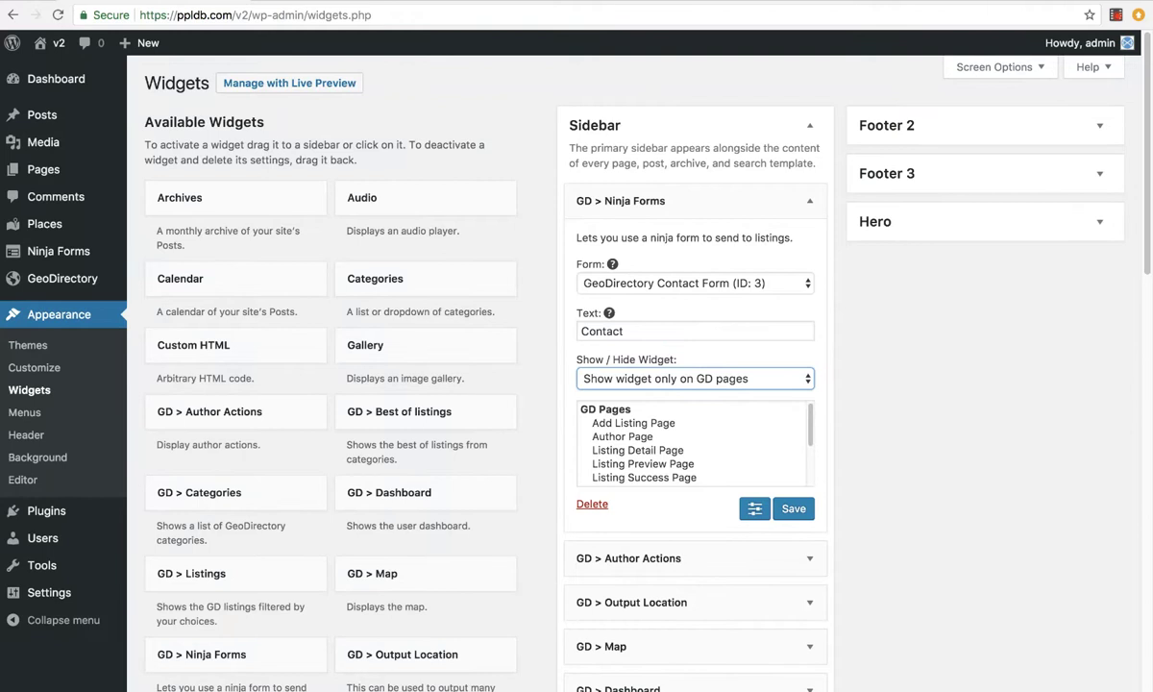
key(Down)
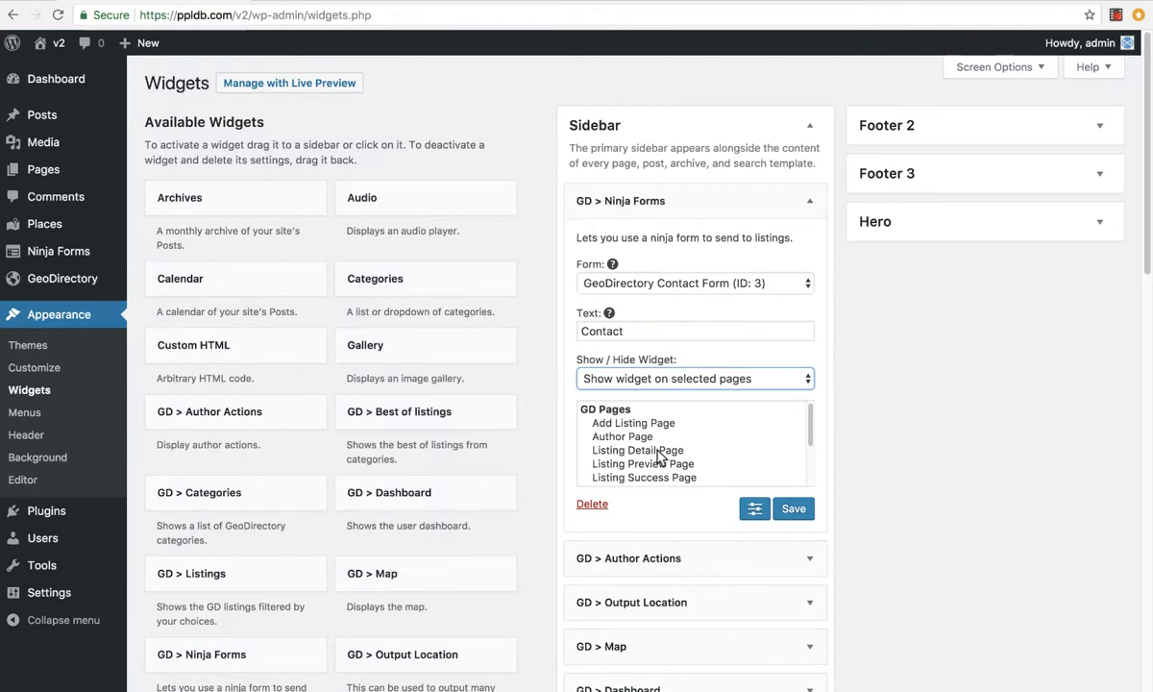
click(658, 452)
click(791, 515)
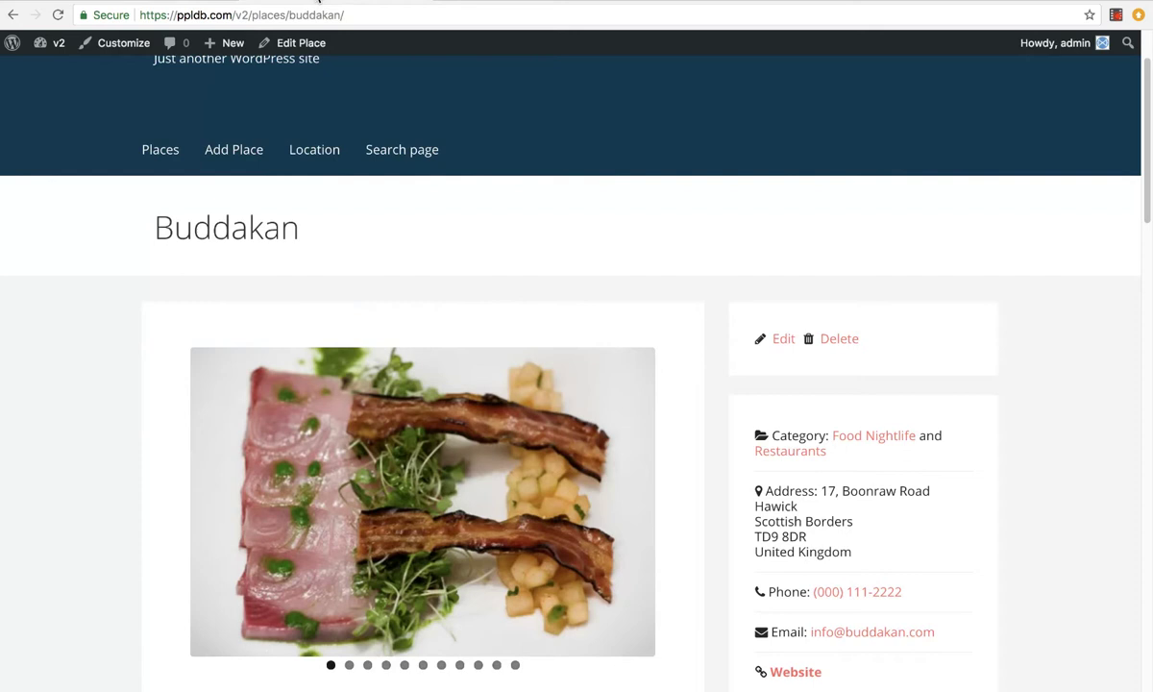
Move the Ninja Forms widget below GD > Author Actions in the Sidebar
click(58, 14)
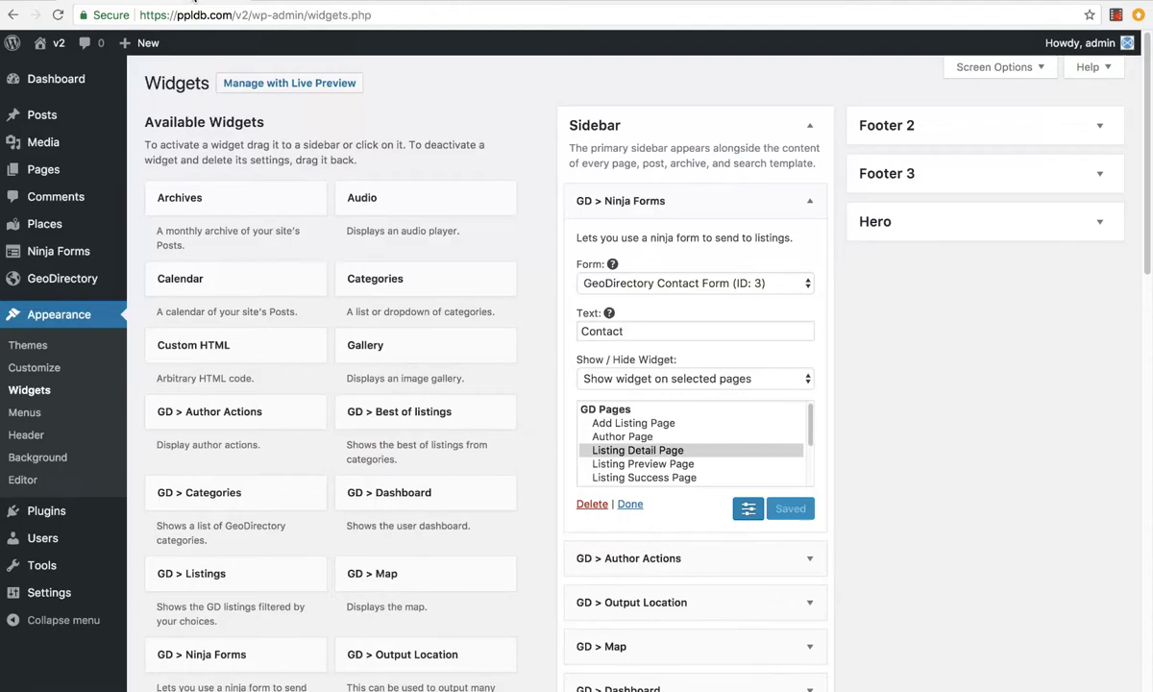
click(620, 201)
drag(619, 201, 629, 251)
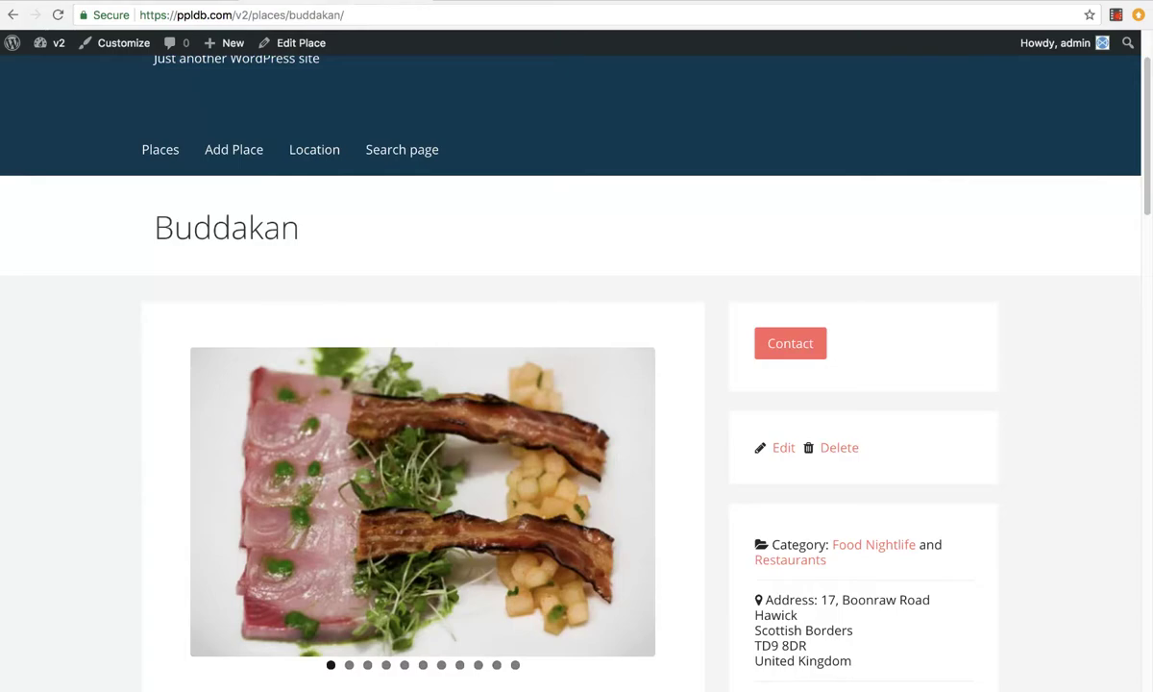
Reload the Buddakan listing and open its Contact form popup
click(57, 15)
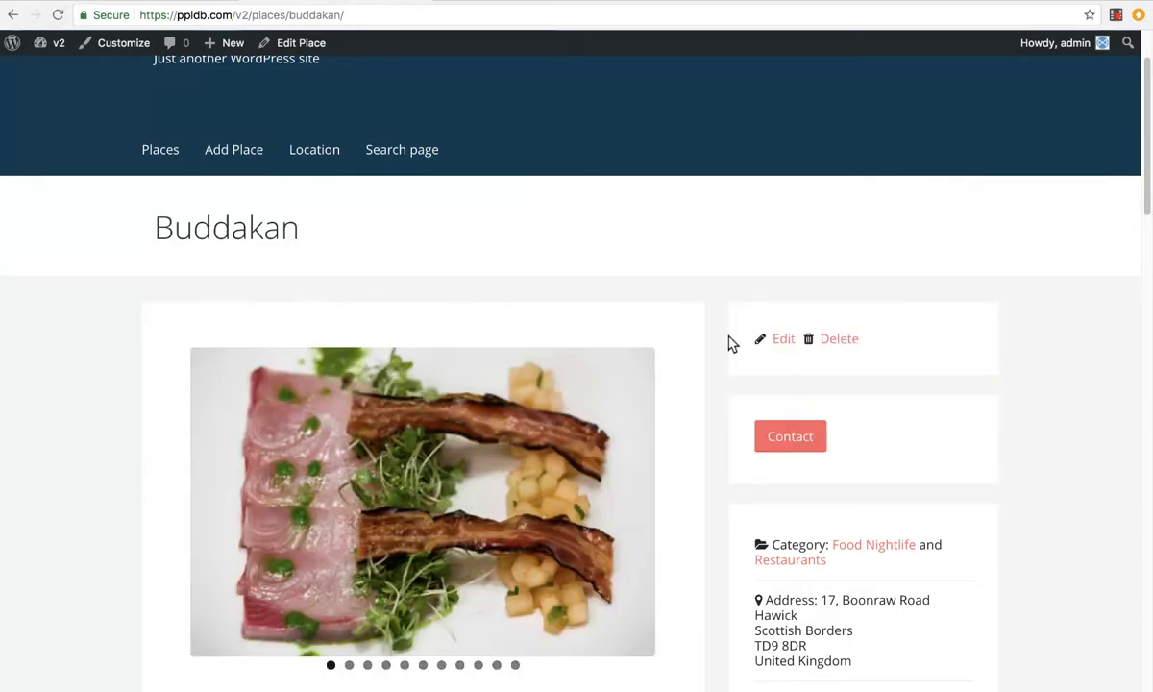
click(793, 435)
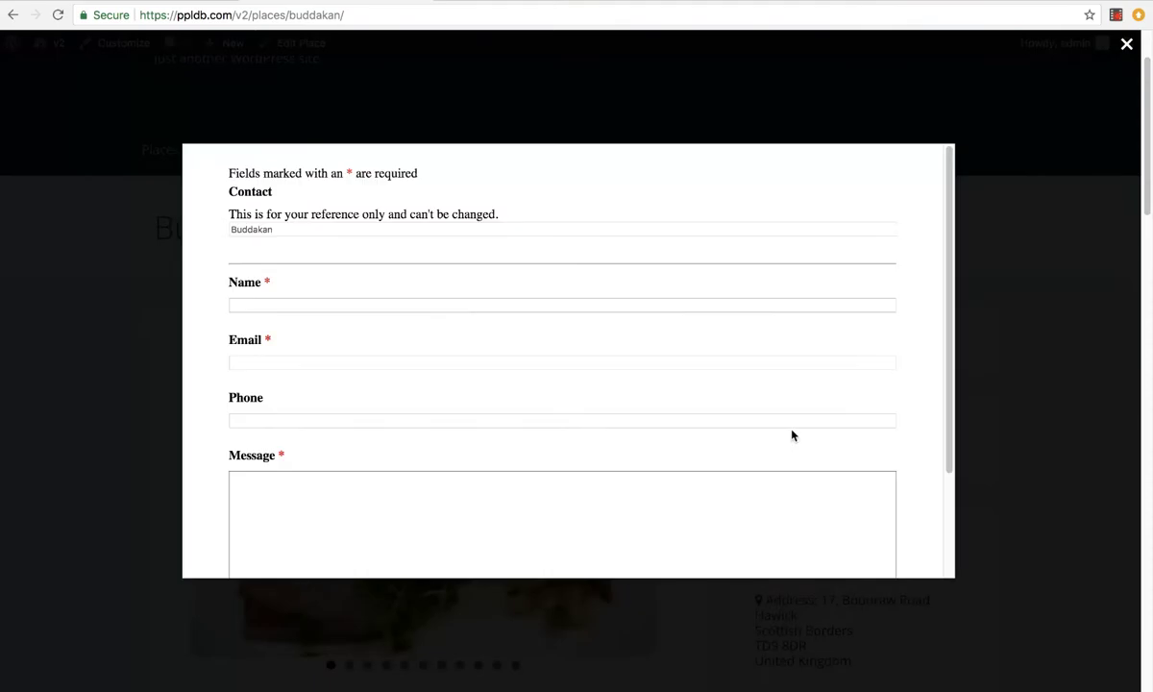
scroll(412, 363, down, 3)
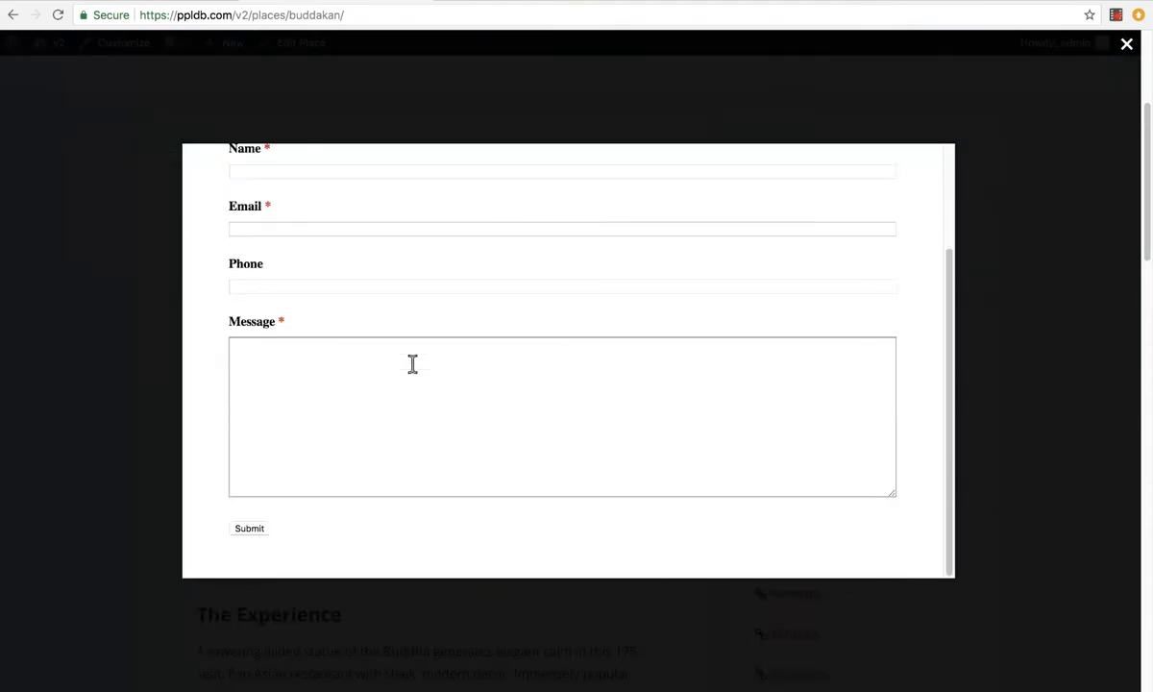
scroll(399, 408, up, 3)
scroll(399, 409, down, 3)
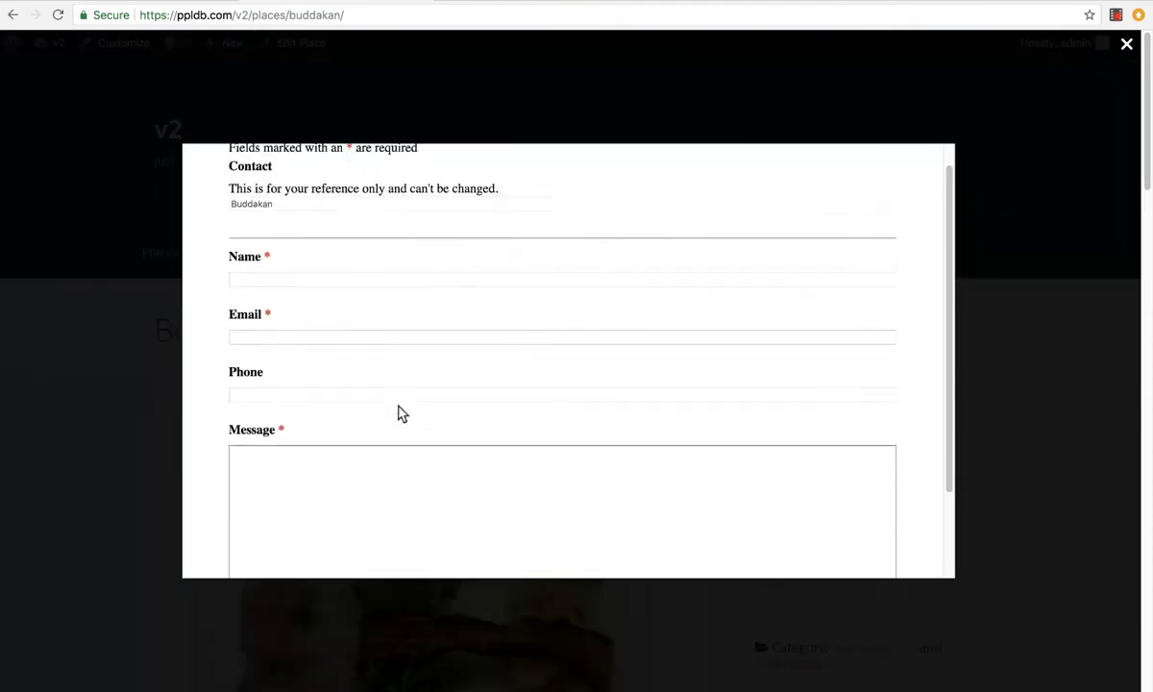
scroll(395, 394, up, 3)
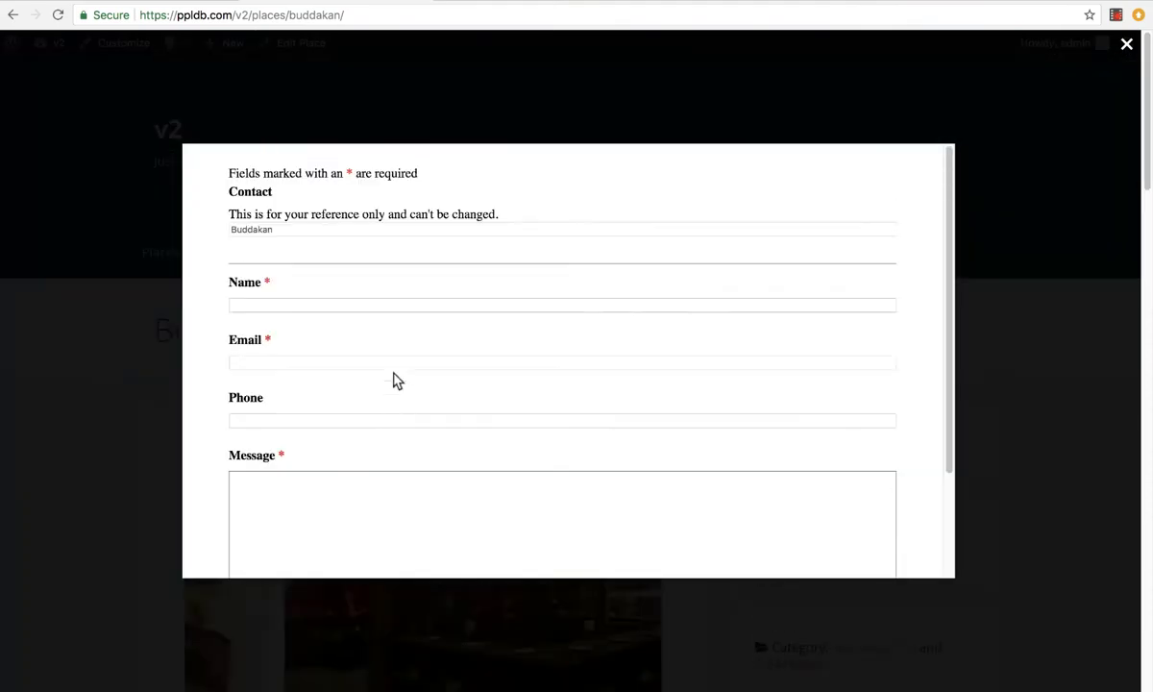
Set Ninja Forms Opinionated Styles to Light and save the settings
click(185, 5)
mouse_move(88, 252)
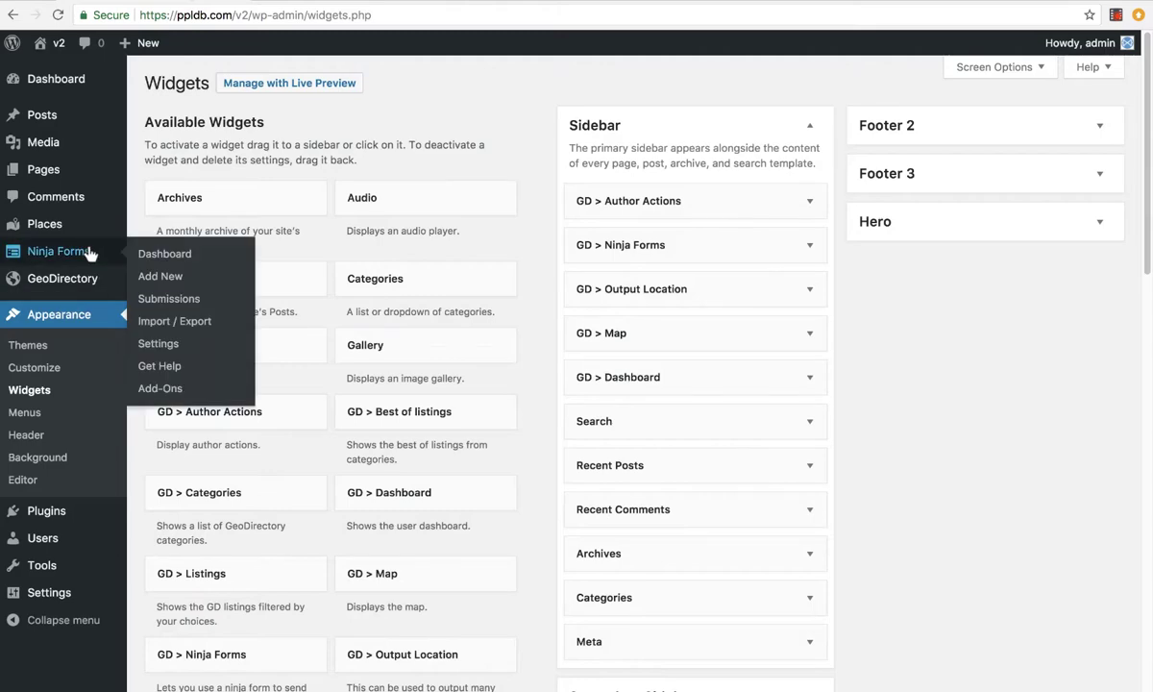
click(158, 344)
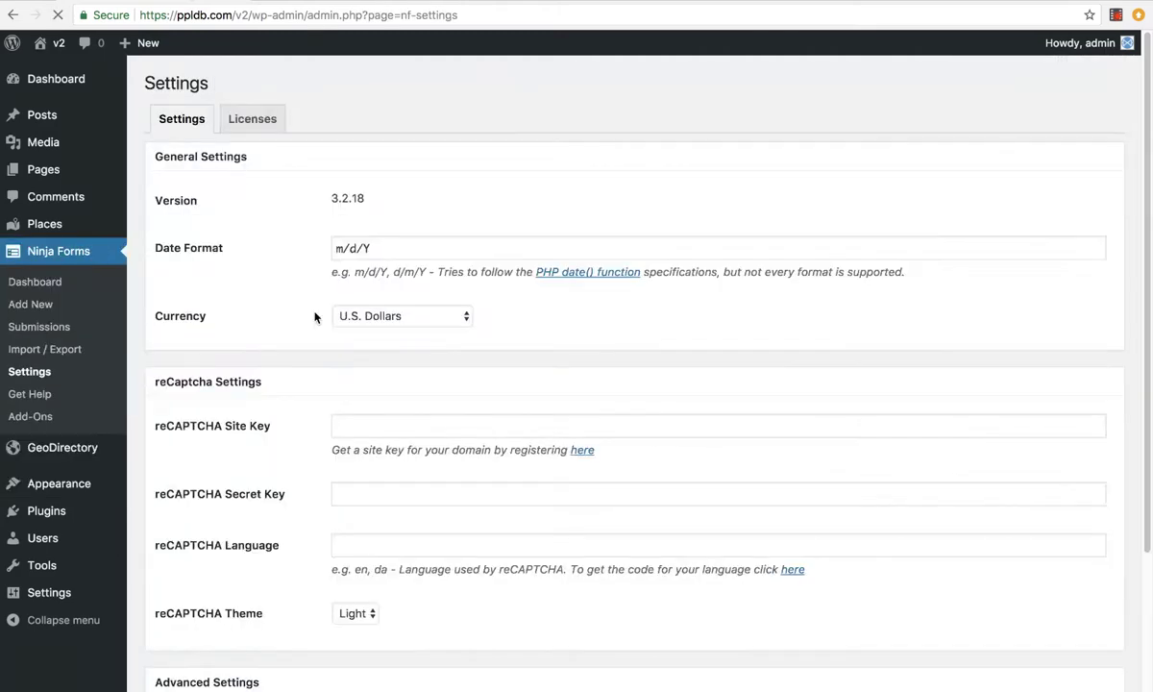
scroll(278, 422, down, 10)
click(354, 449)
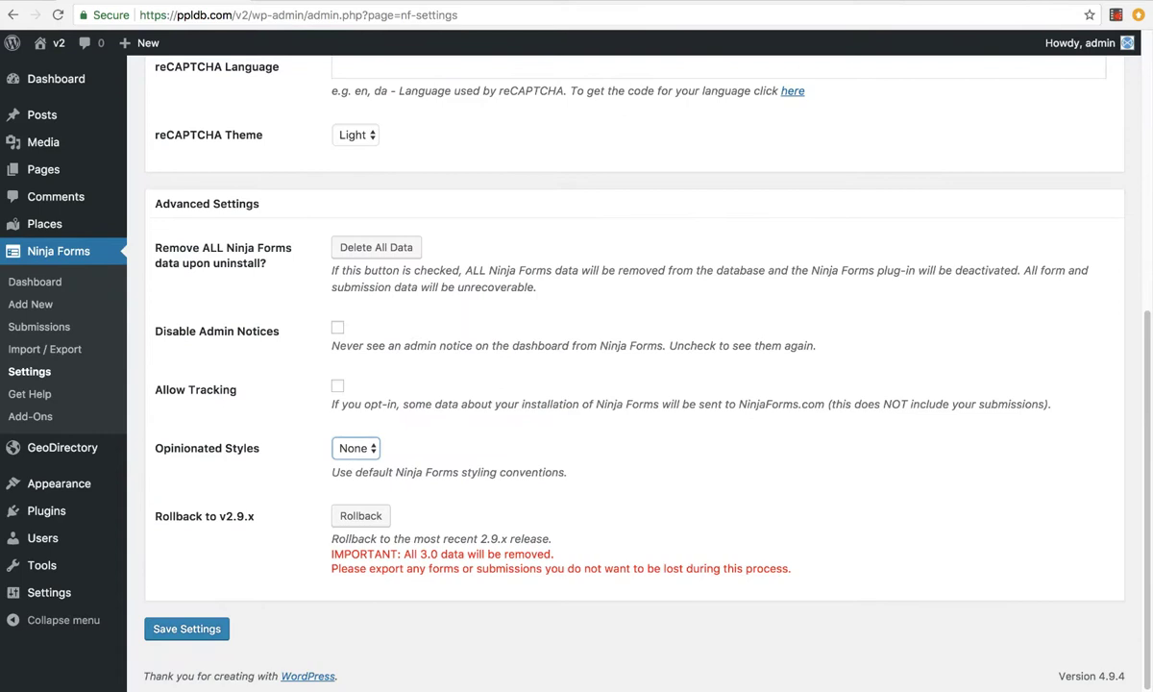
key(Down)
click(206, 627)
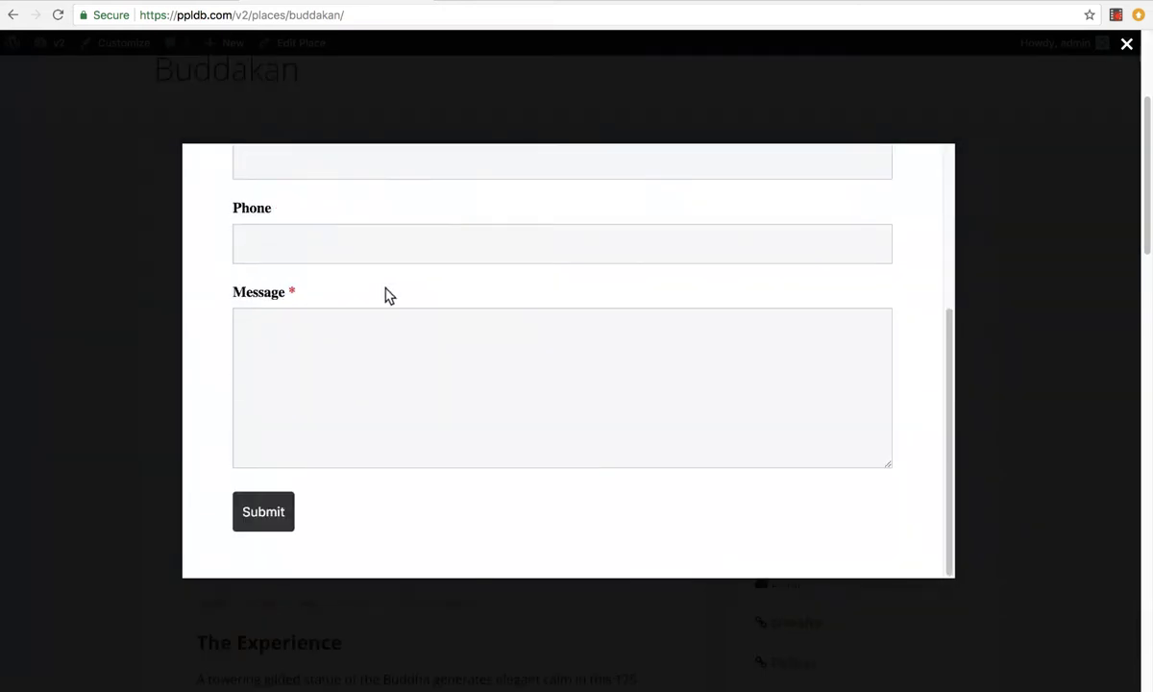
Fill in the contact form's name, the sender's email address and a phone number
scroll(386, 293, up, 5)
click(346, 338)
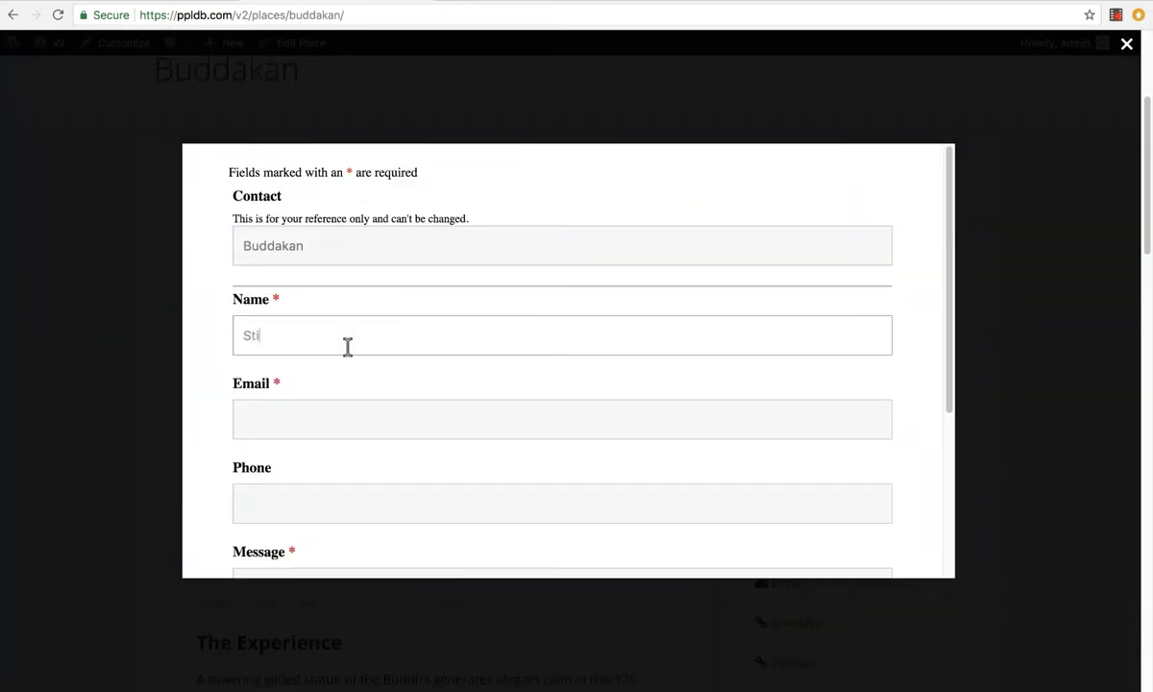
key(Tab)
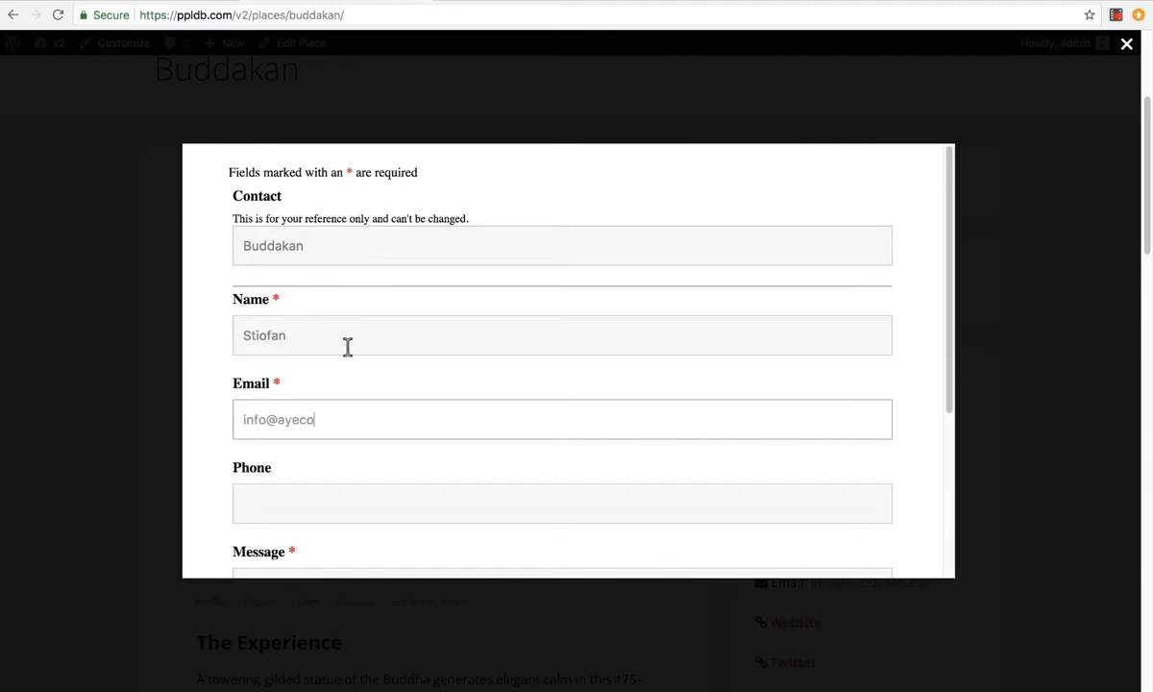
key(Tab)
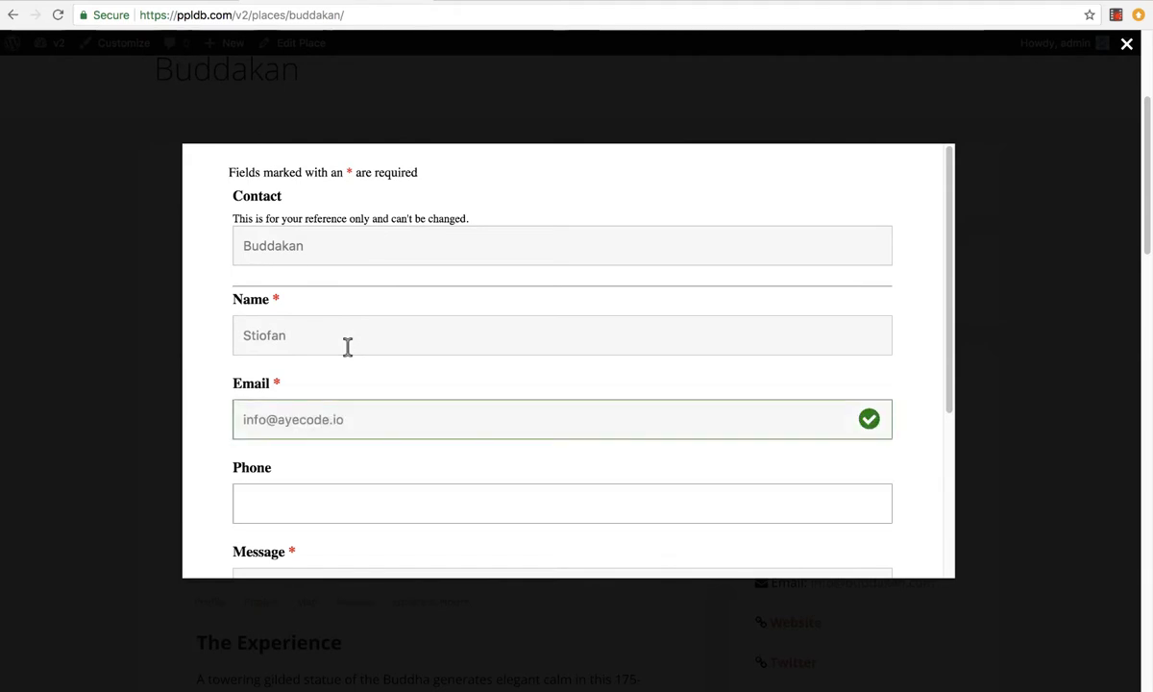
text(12345678)
key(Tab)
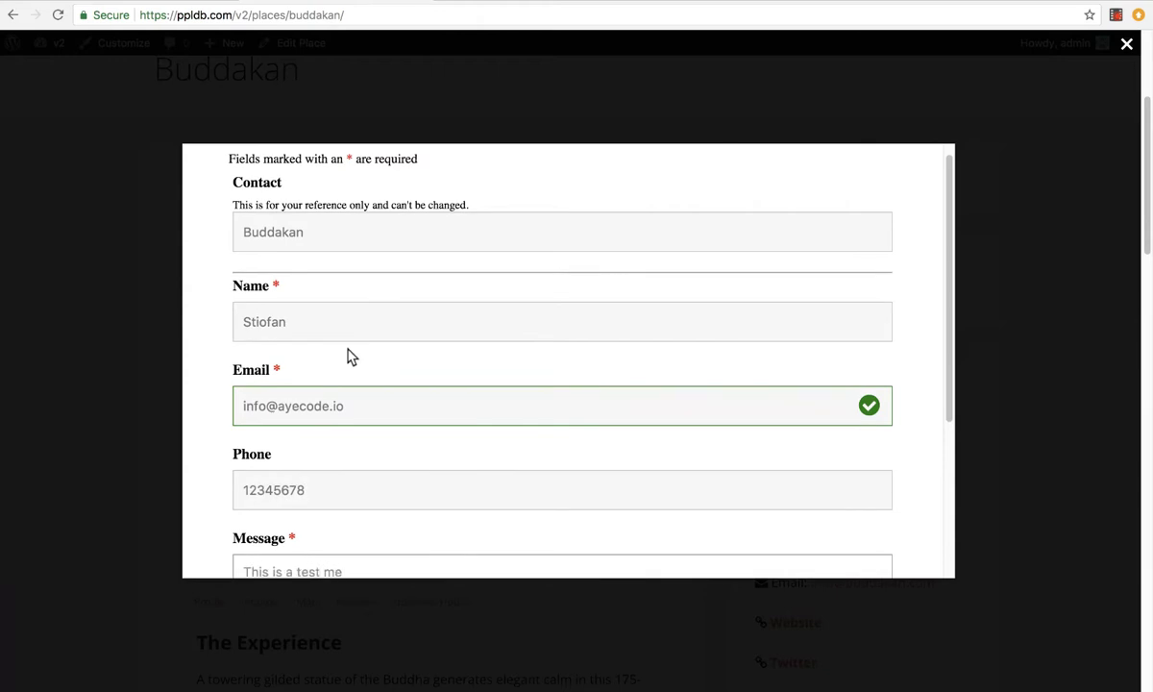
Enter the message 'This is a test mes' and submit the form
text(This is a test m)
scroll(376, 365, down, 2)
text(essage.)
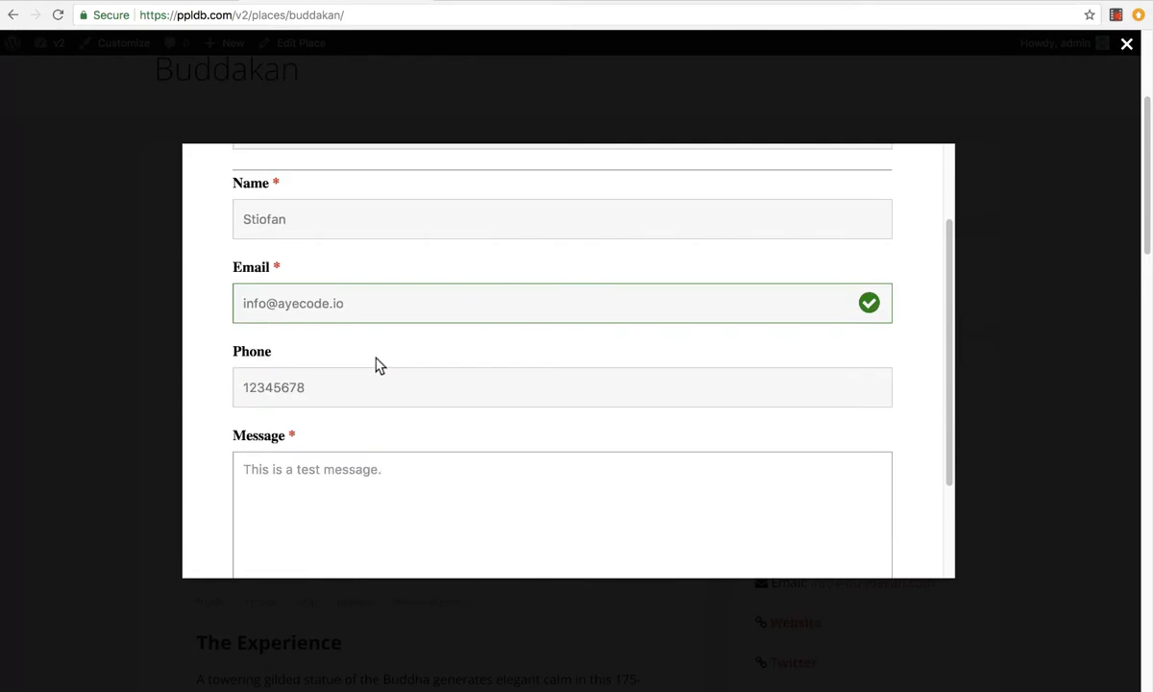
scroll(376, 363, down, 3)
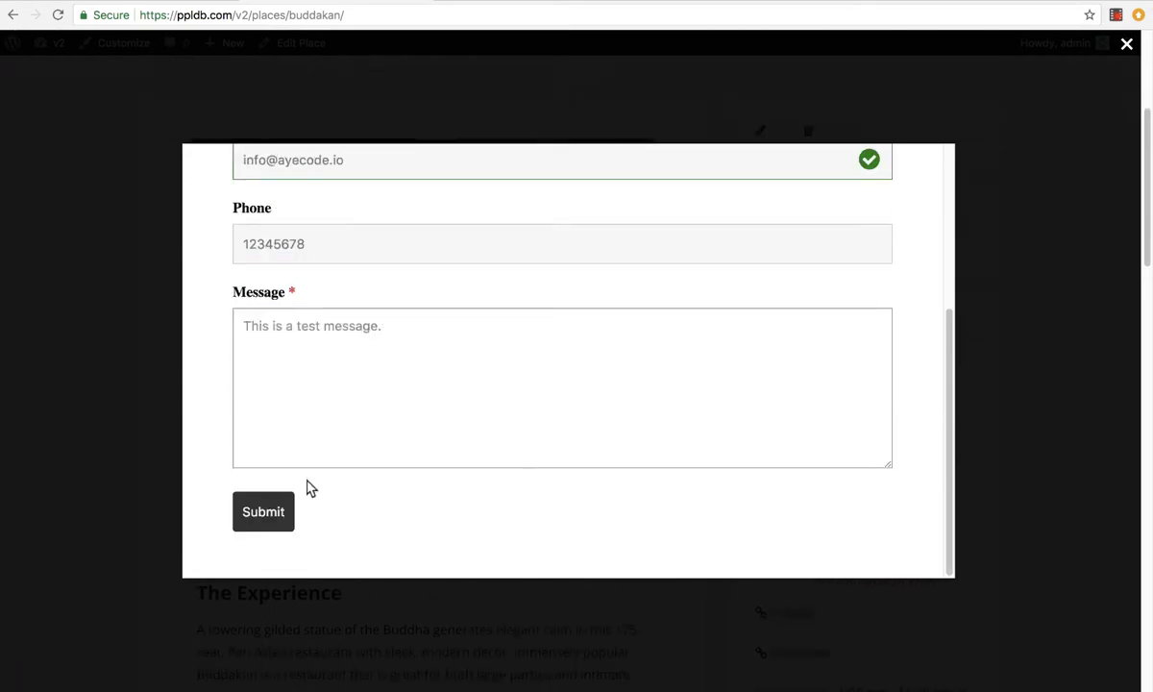
click(274, 519)
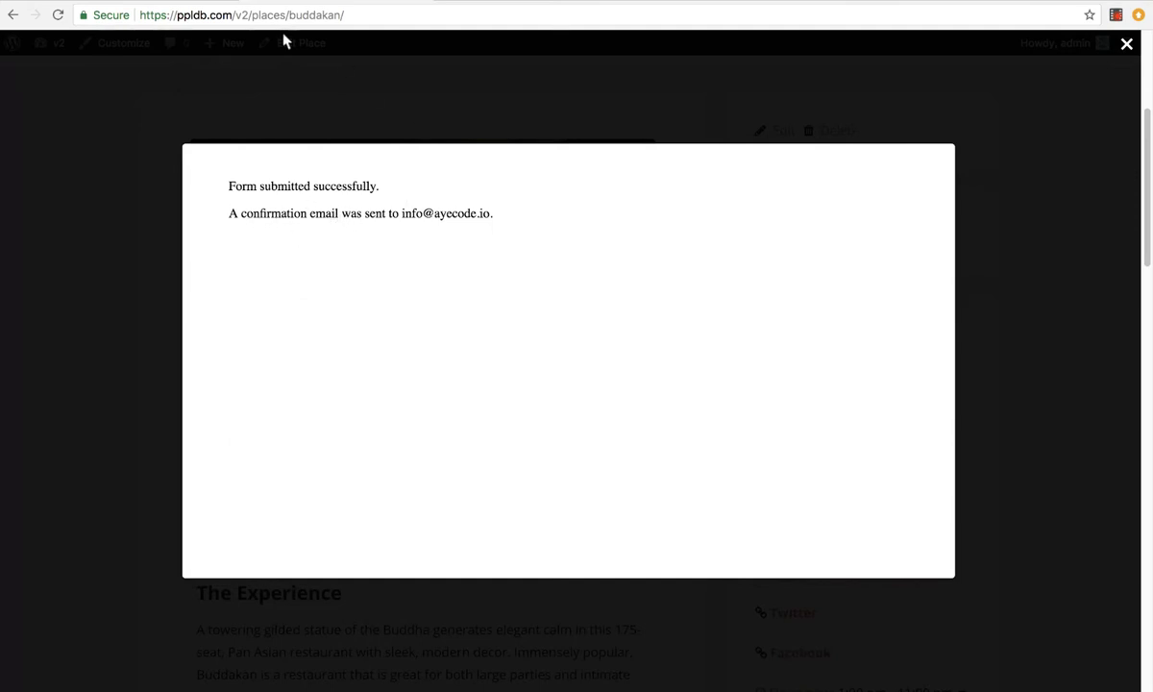
Close the popup and open the Buddakan test entry in the GeoDirectory Contact Form's submissions
click(1128, 44)
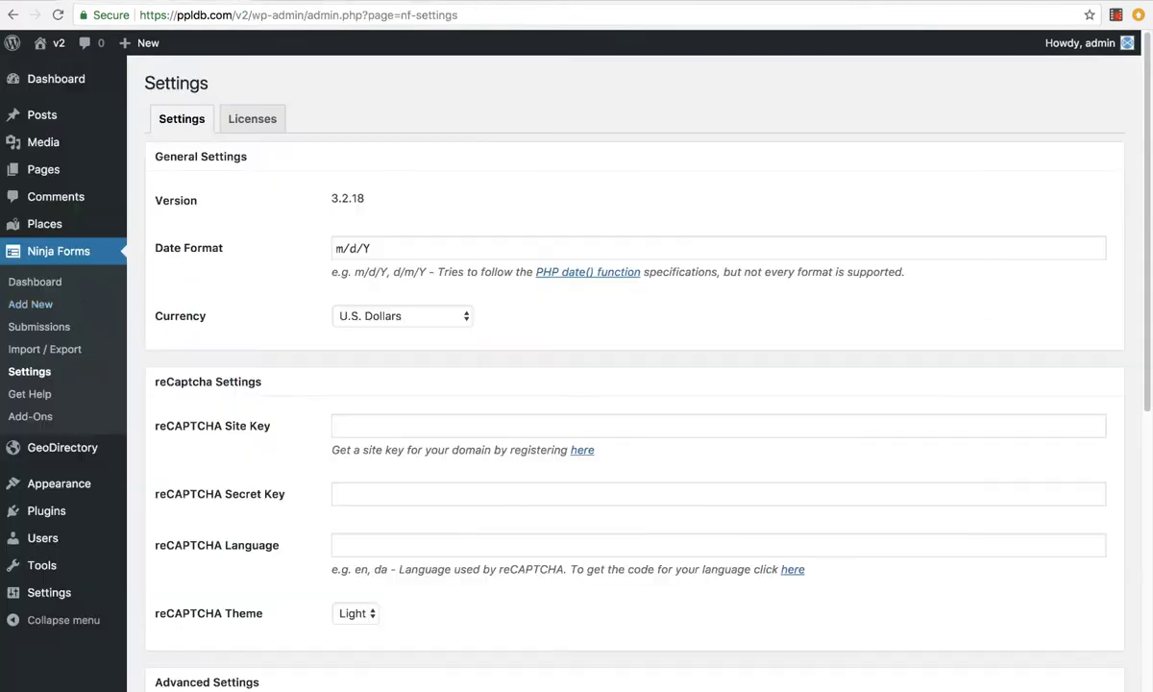
click(48, 283)
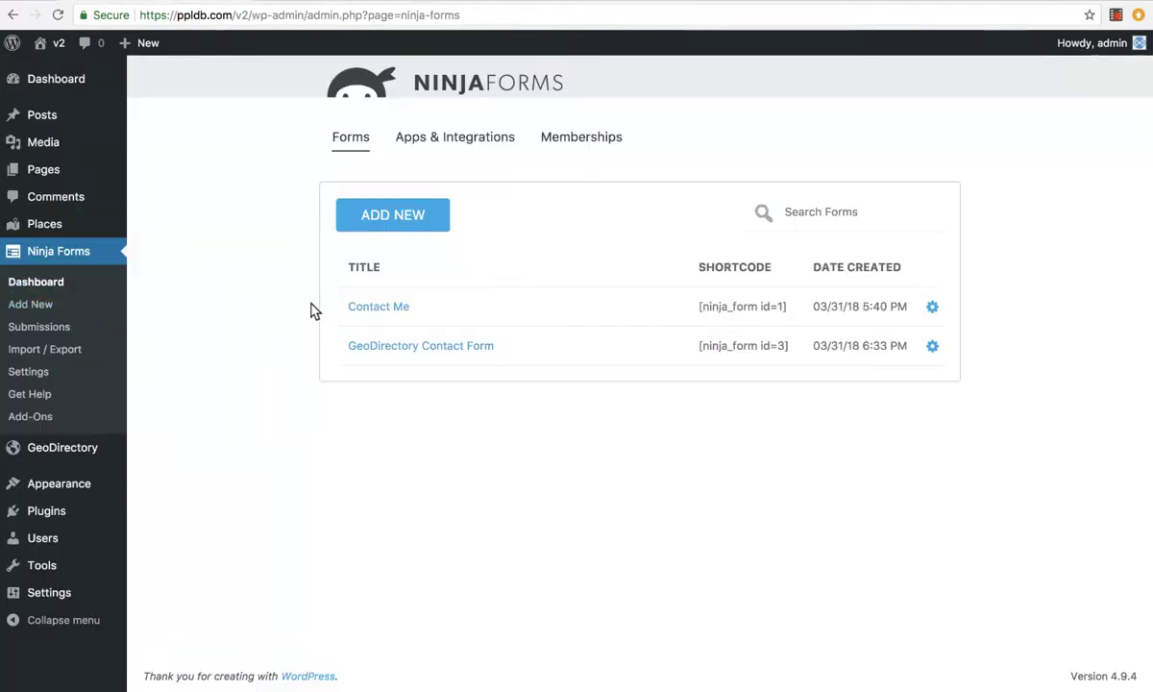
click(61, 327)
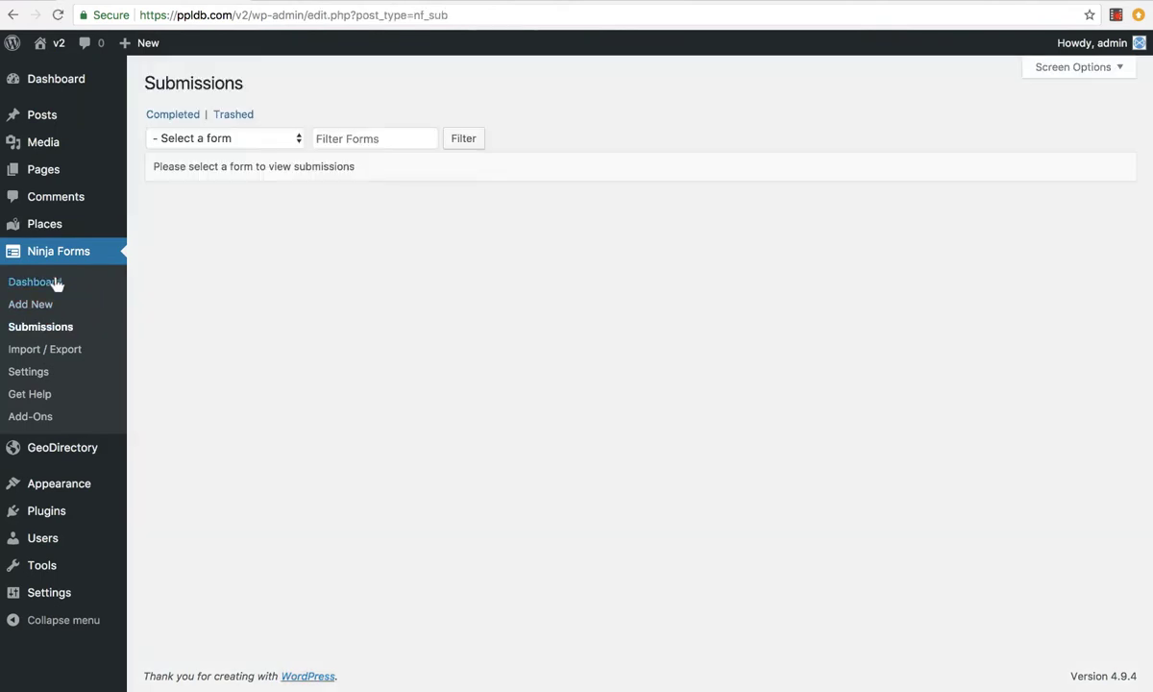
click(54, 282)
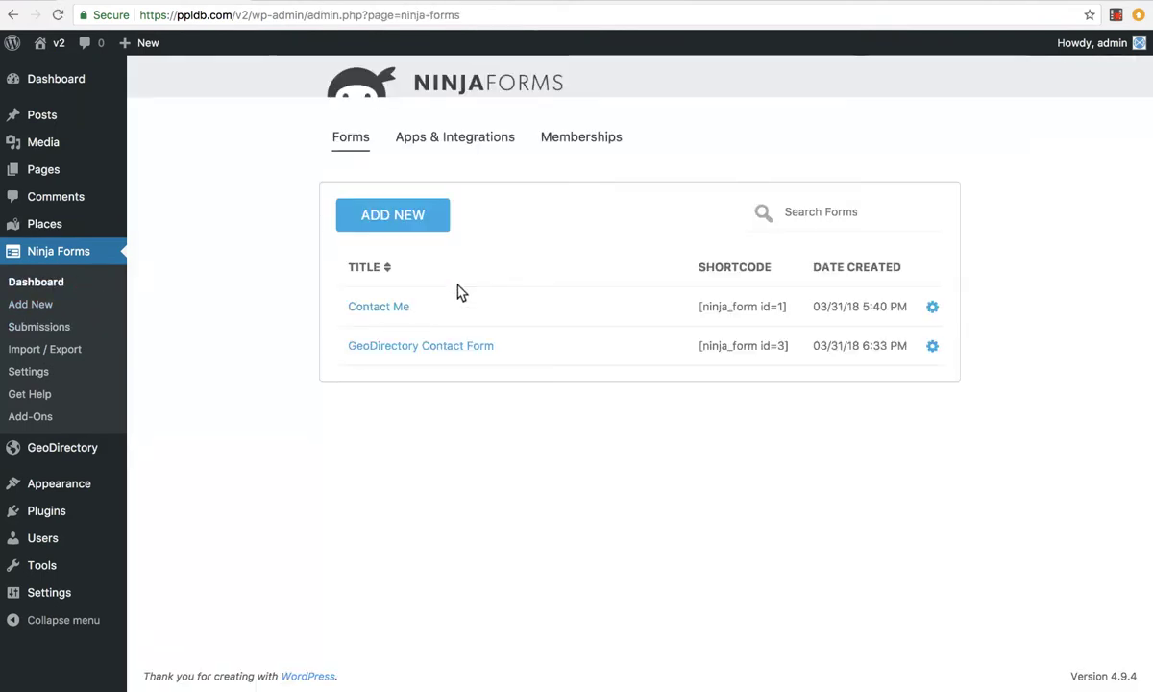
click(932, 346)
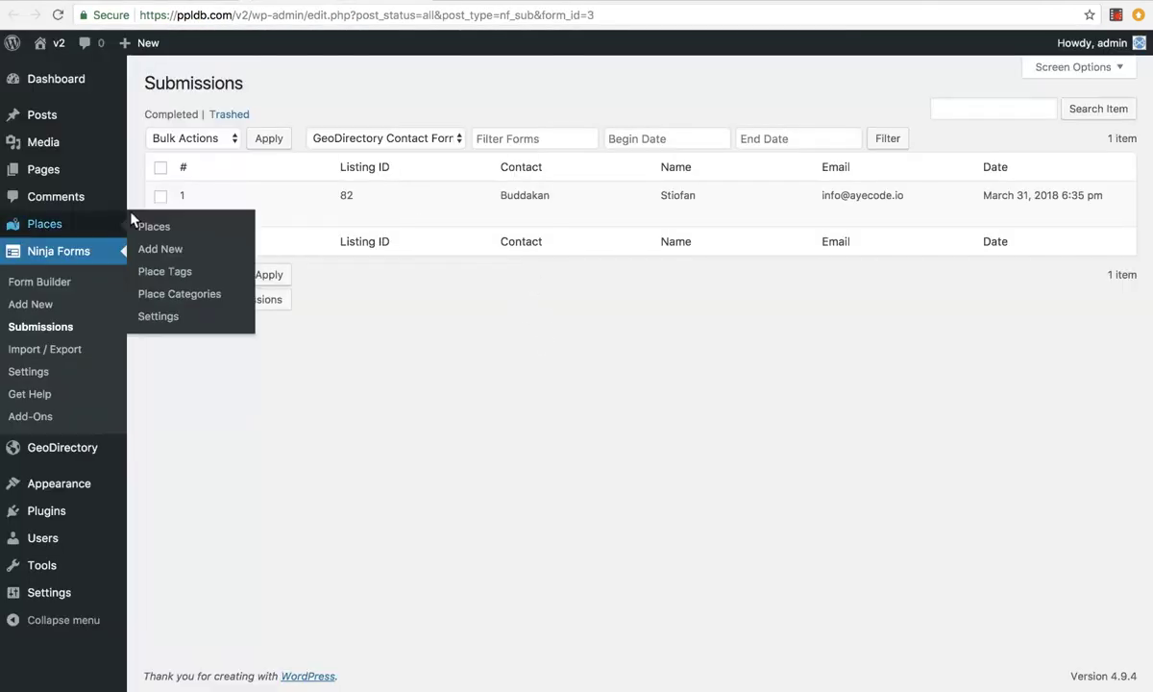
click(181, 214)
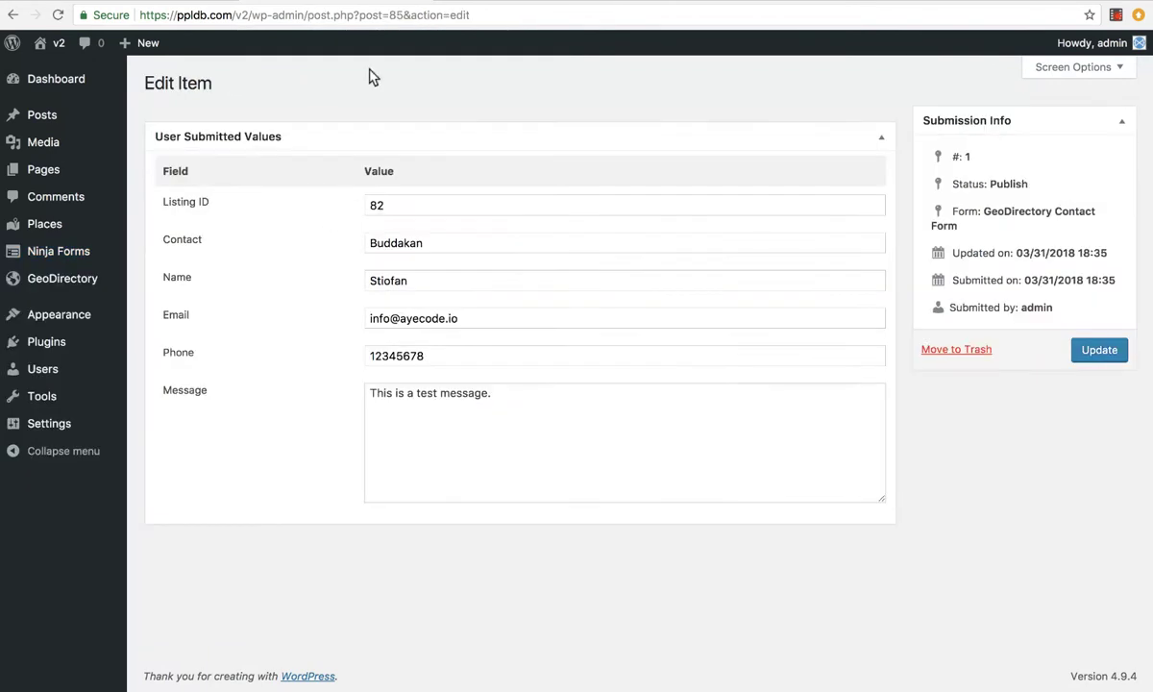
Select the stored Contact, name, email, phone and message values to review them
double_click(377, 242)
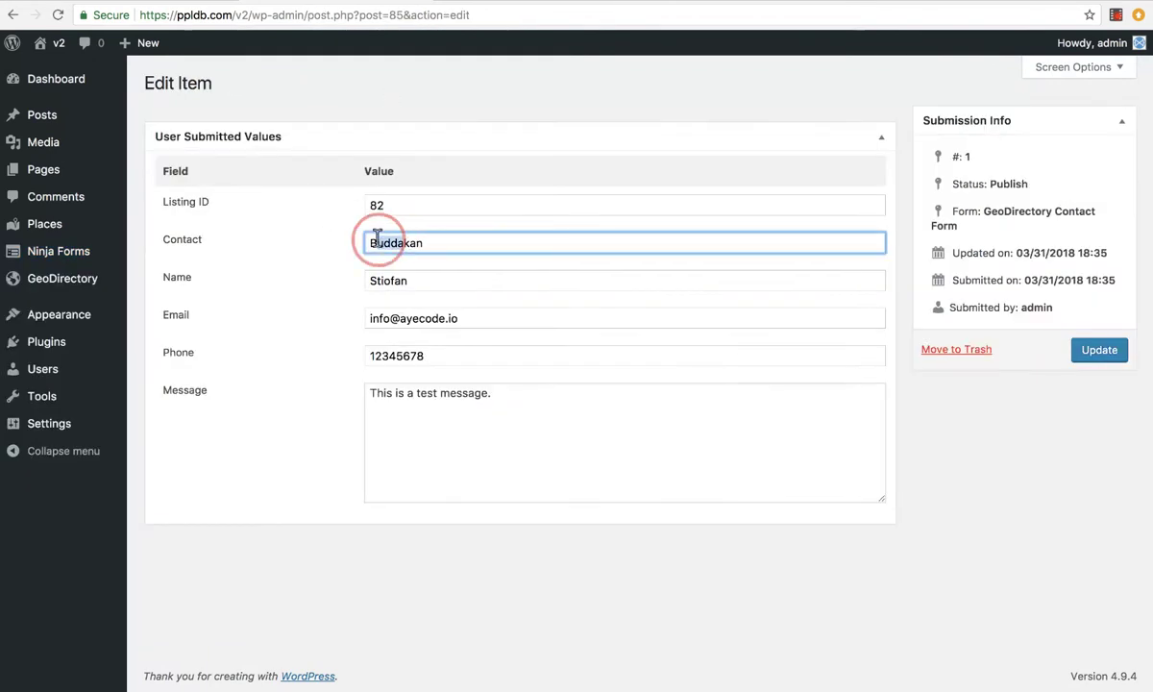
double_click(394, 279)
triple_click(385, 319)
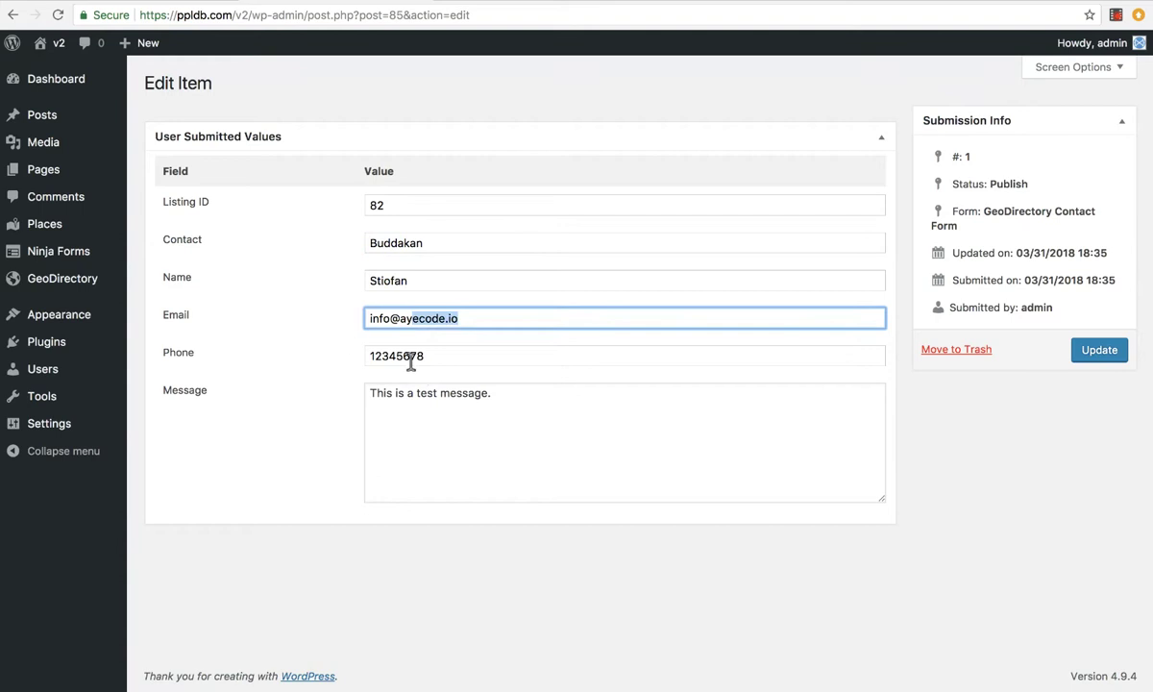
double_click(380, 356)
double_click(425, 394)
drag(426, 394, 373, 415)
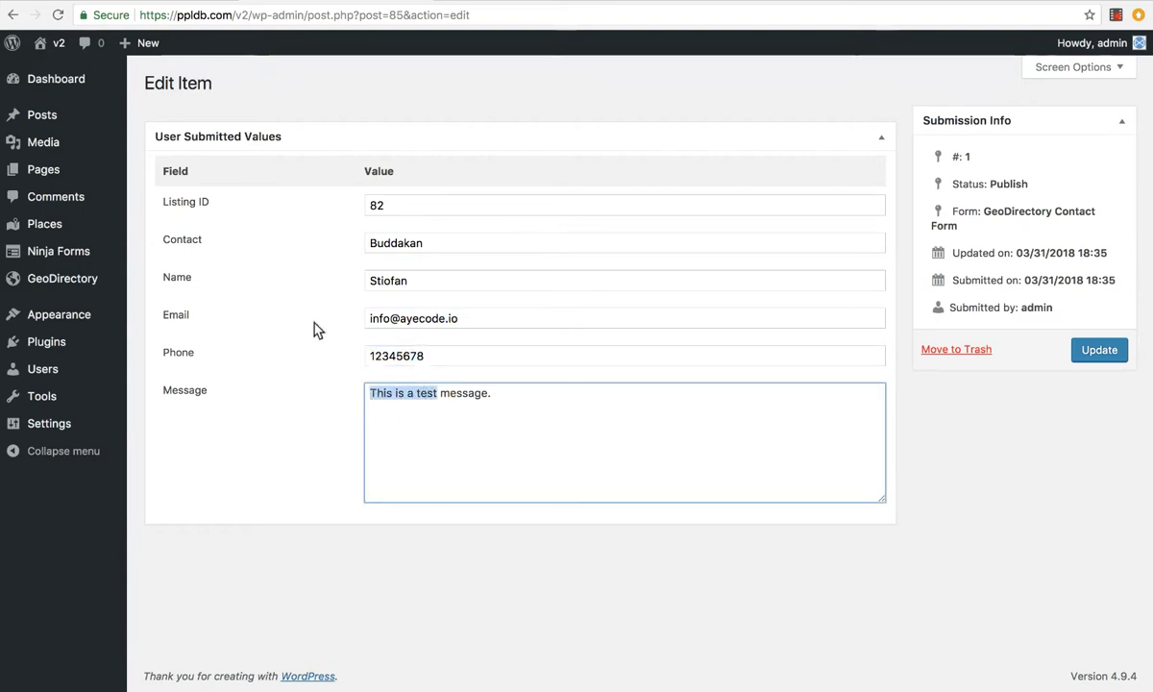
Go back to the Ninja Forms list and open the GeoDirectory Contact Form for editing
click(12, 15)
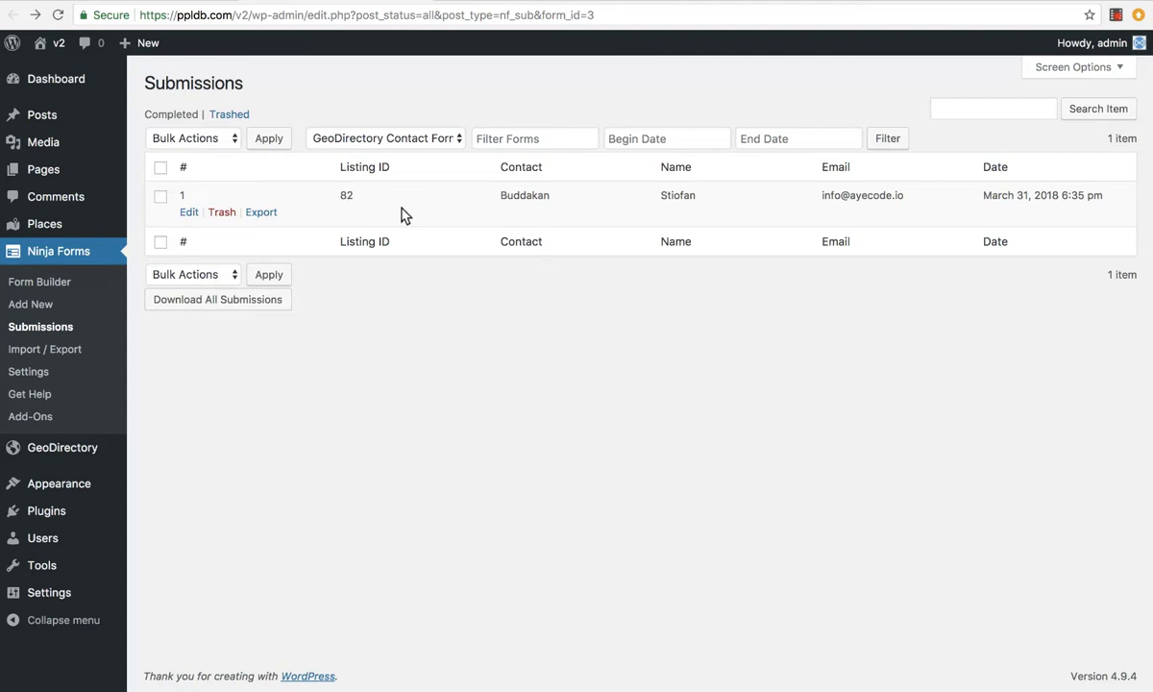
click(63, 261)
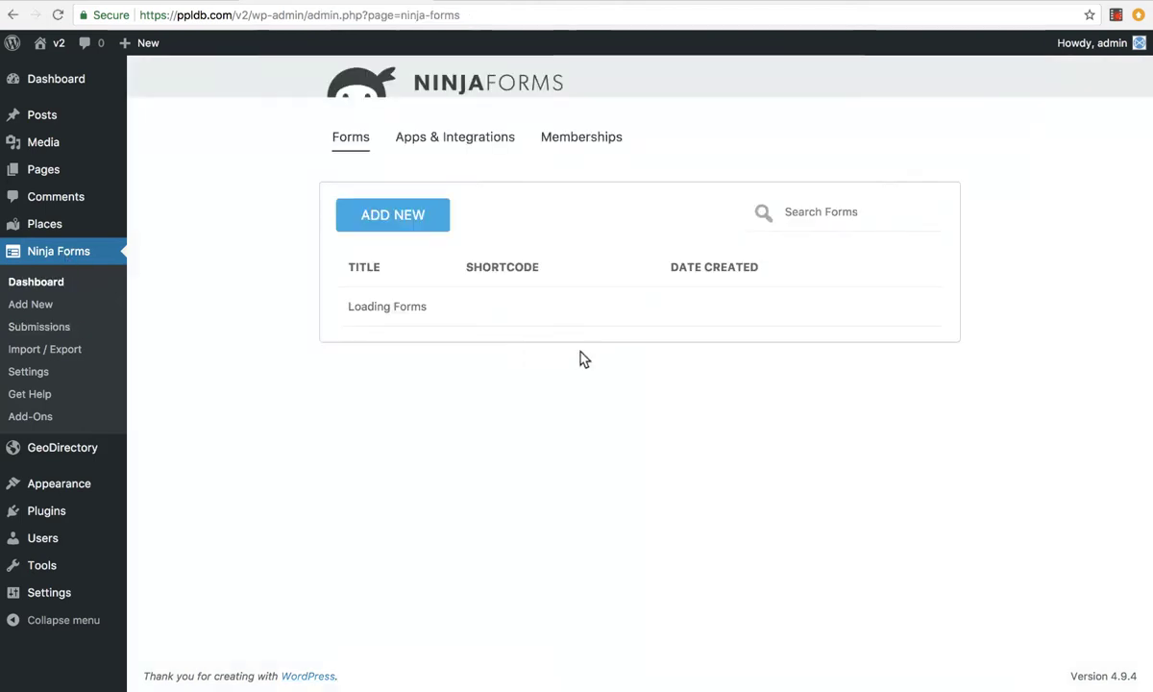
click(467, 347)
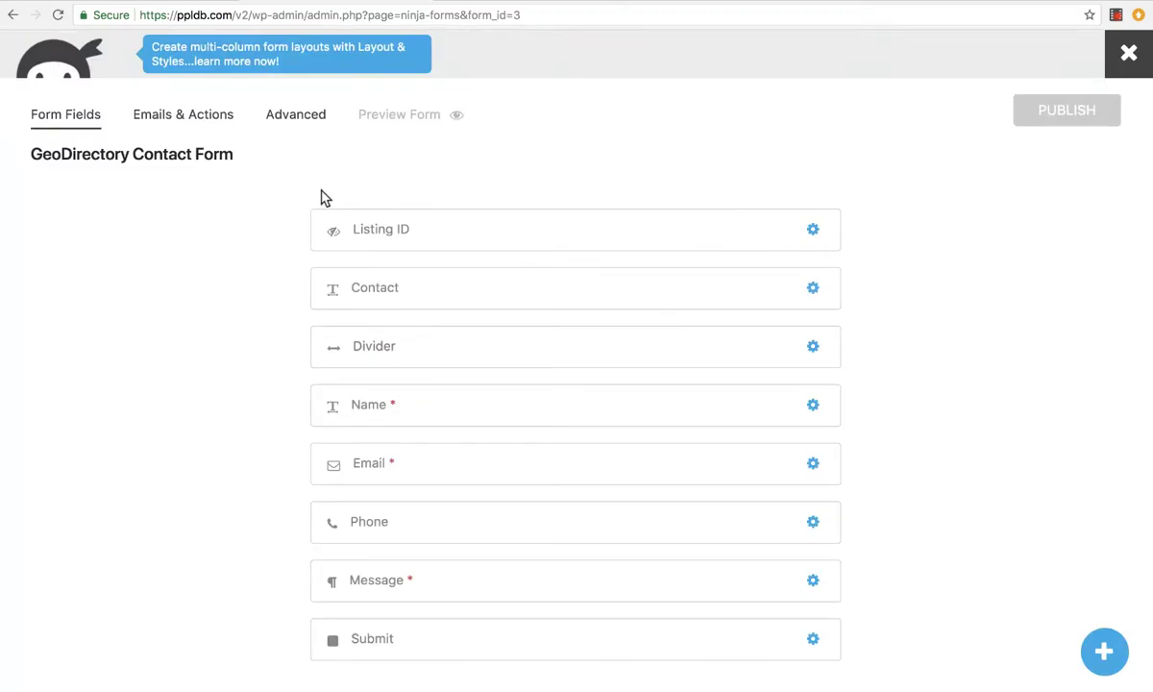
Show Emails & Actions and toggle Store Submission off and back on
click(201, 115)
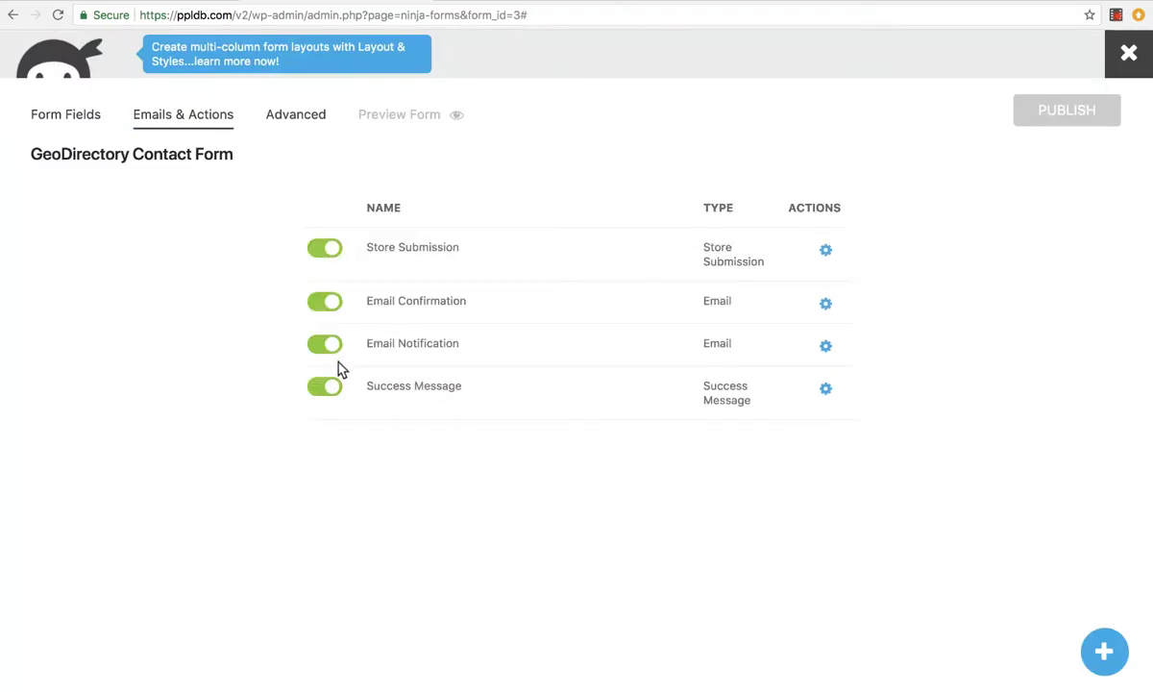
click(324, 248)
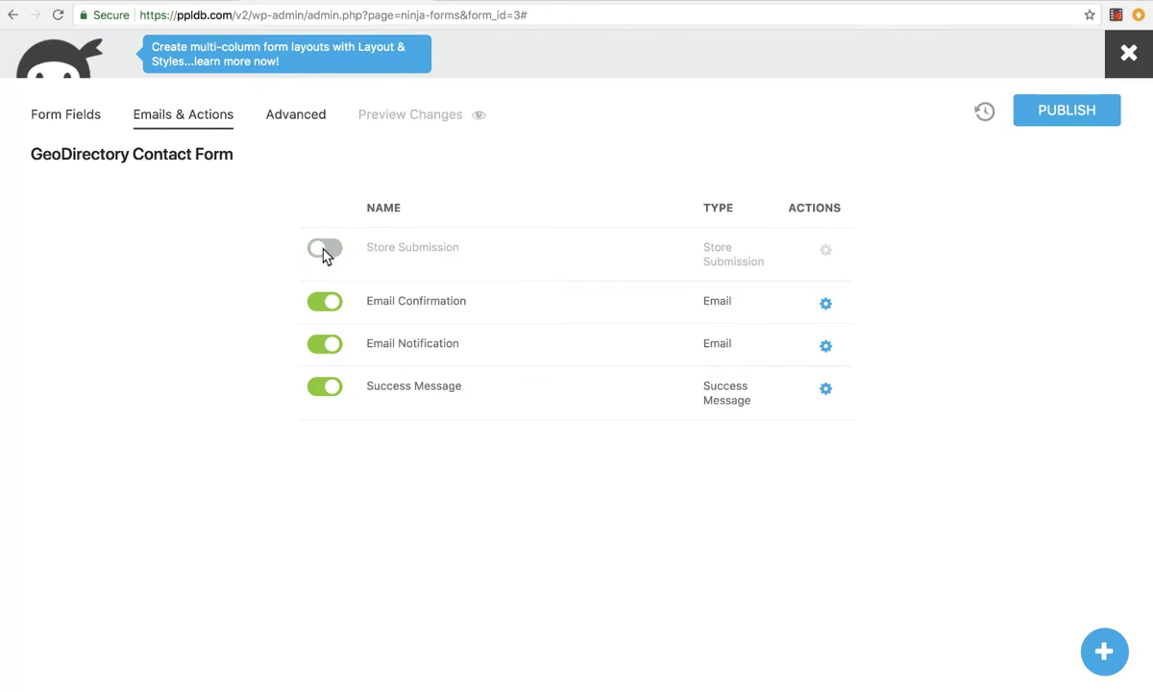
click(323, 249)
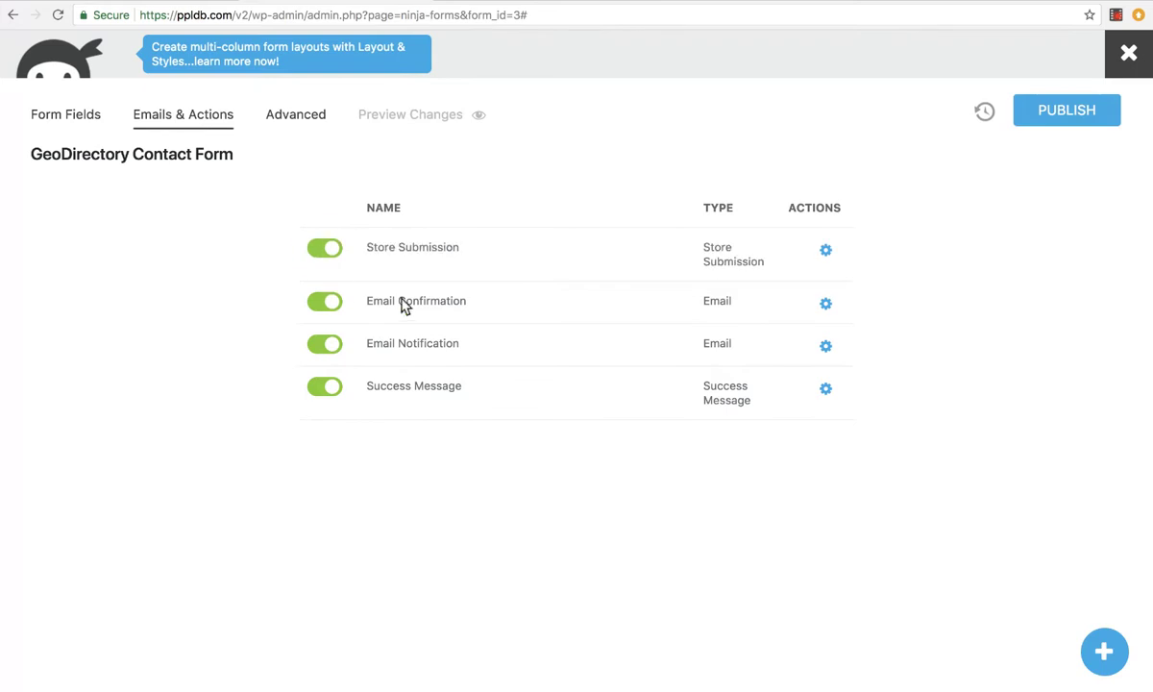
click(430, 347)
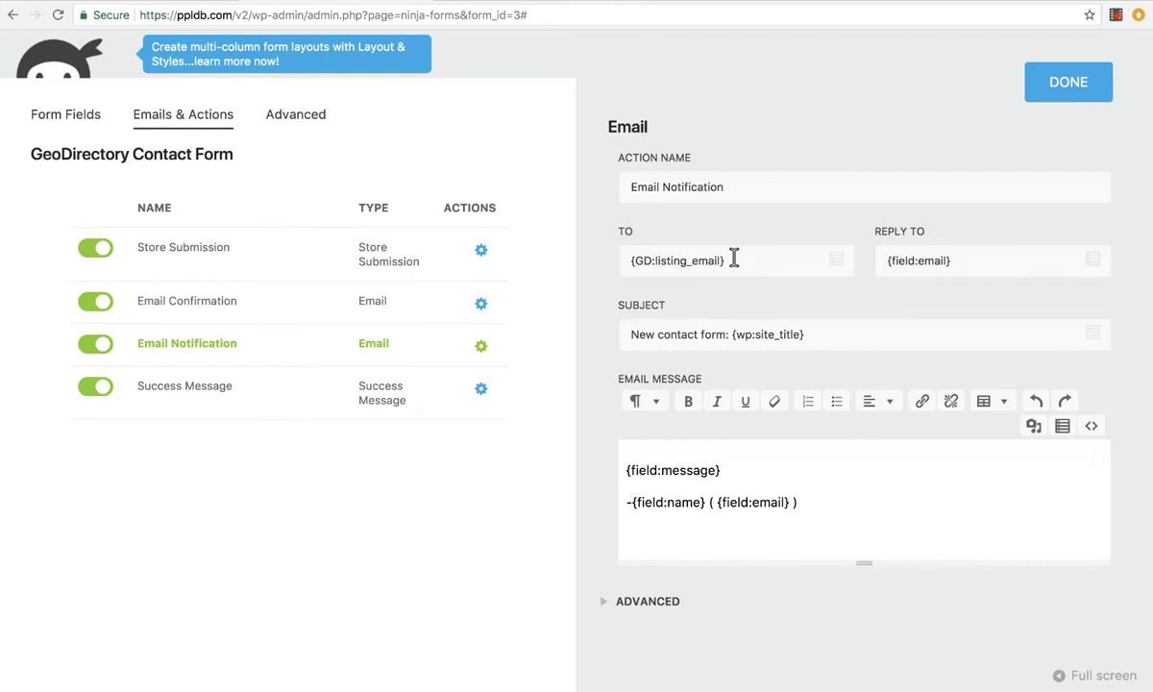
click(838, 262)
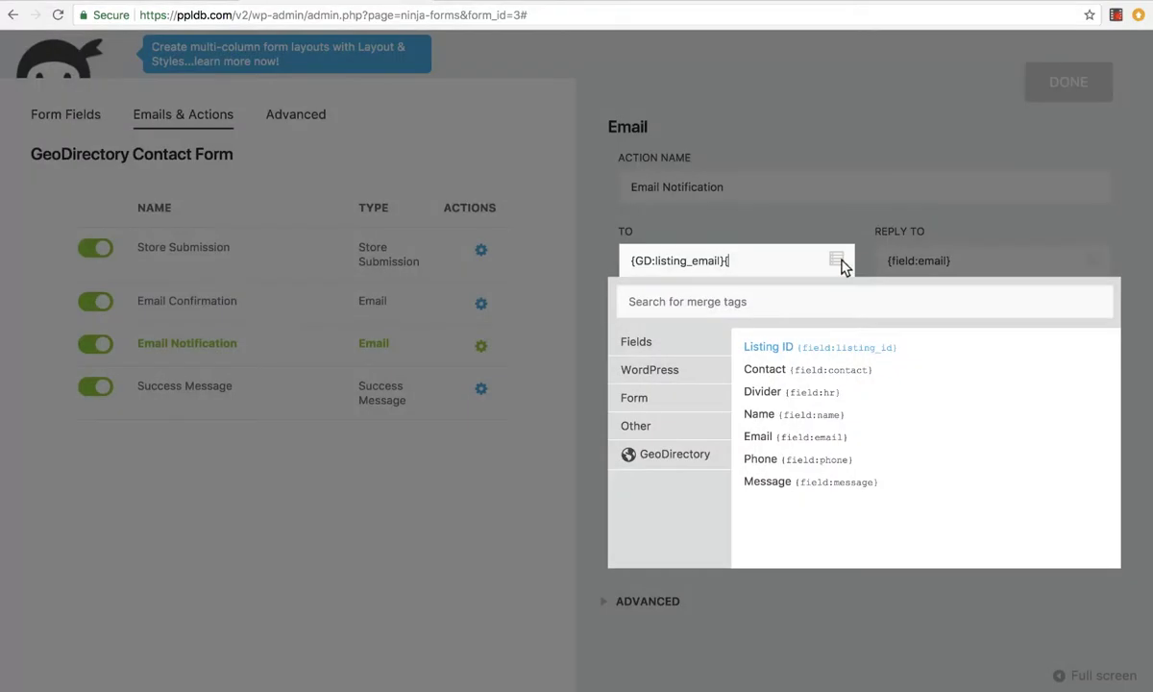
click(709, 458)
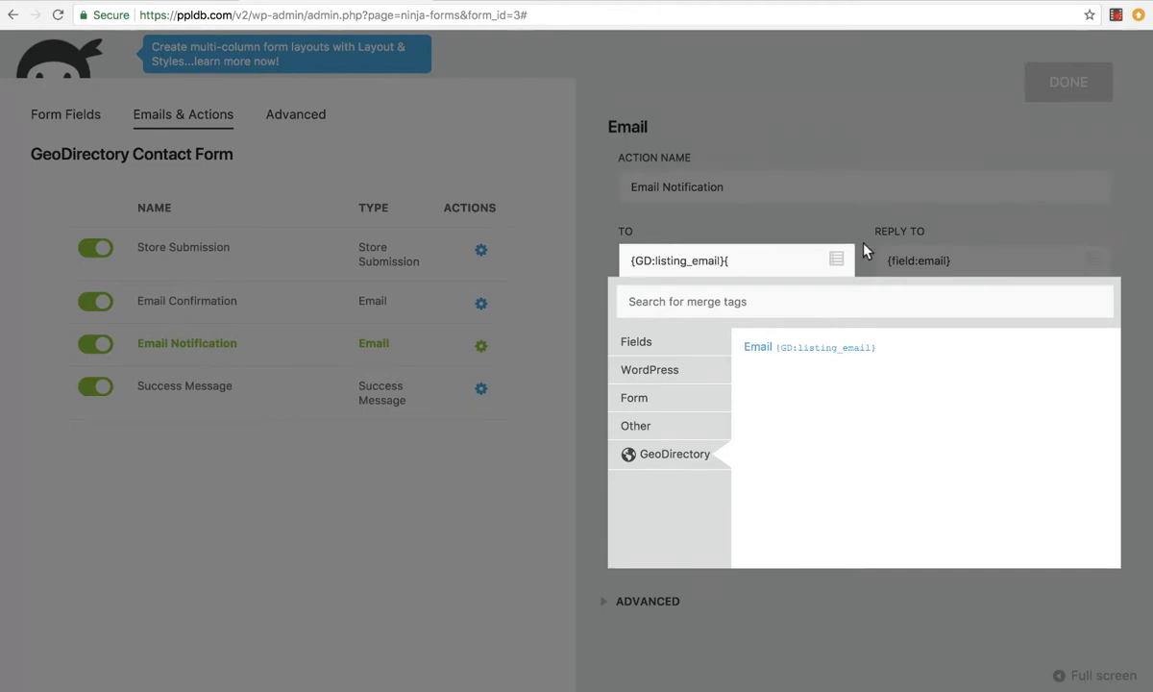
key(BackSpace)
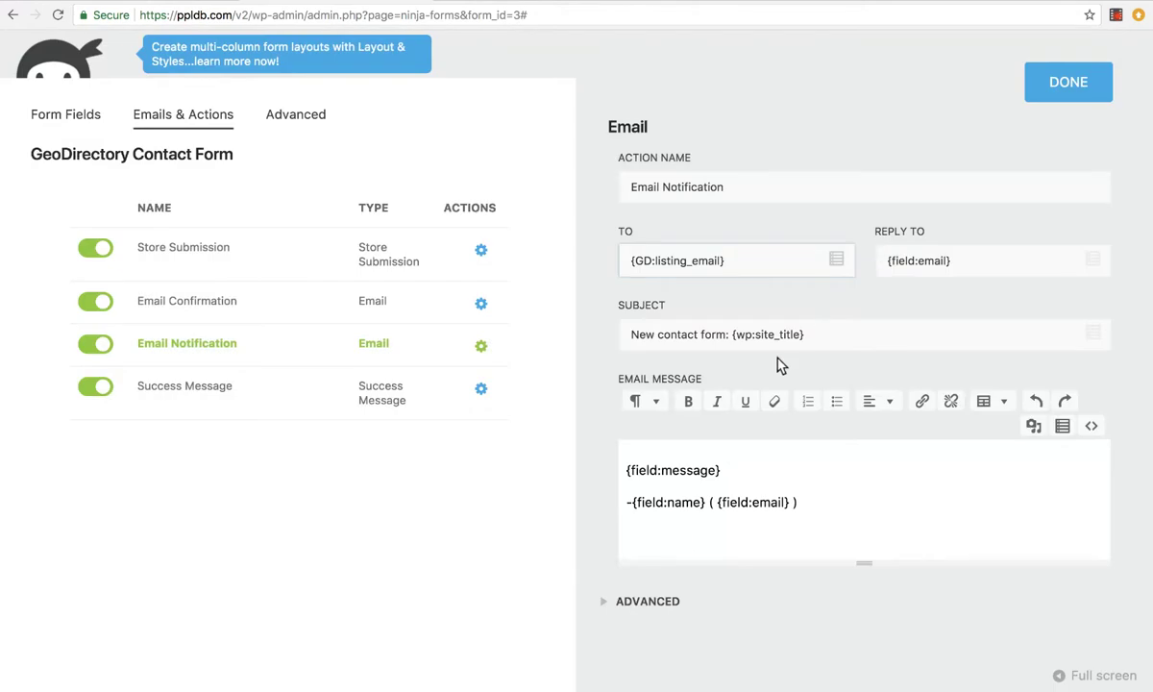
click(667, 594)
scroll(606, 519, down, 3)
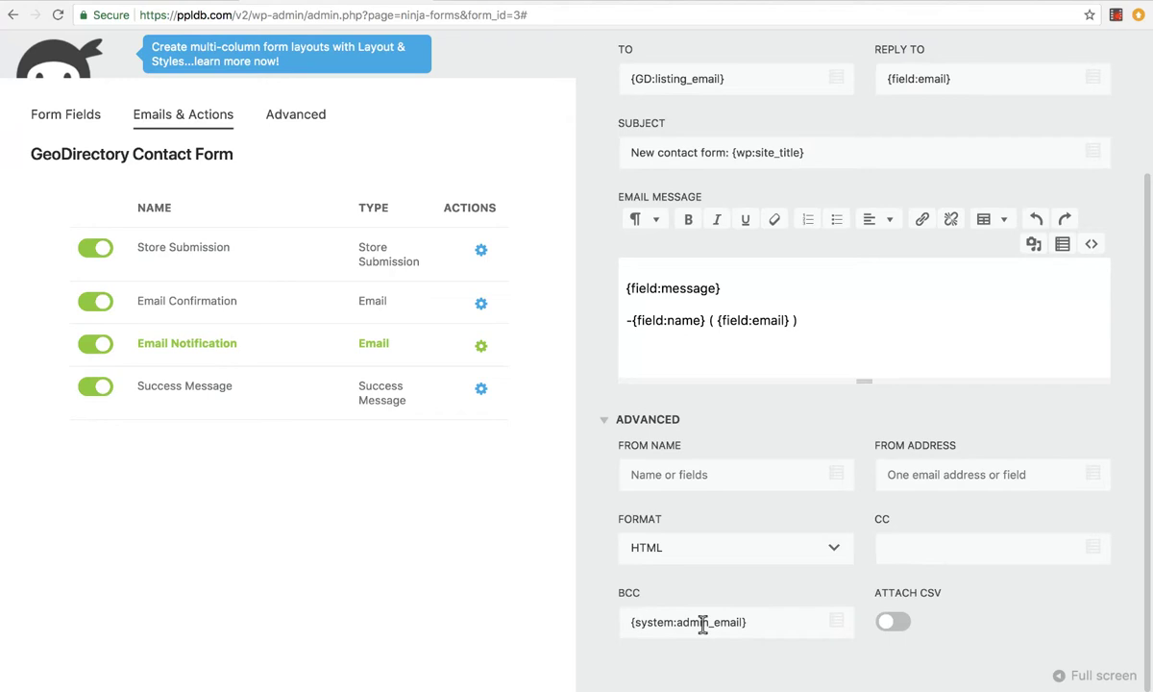
scroll(596, 421, up, 3)
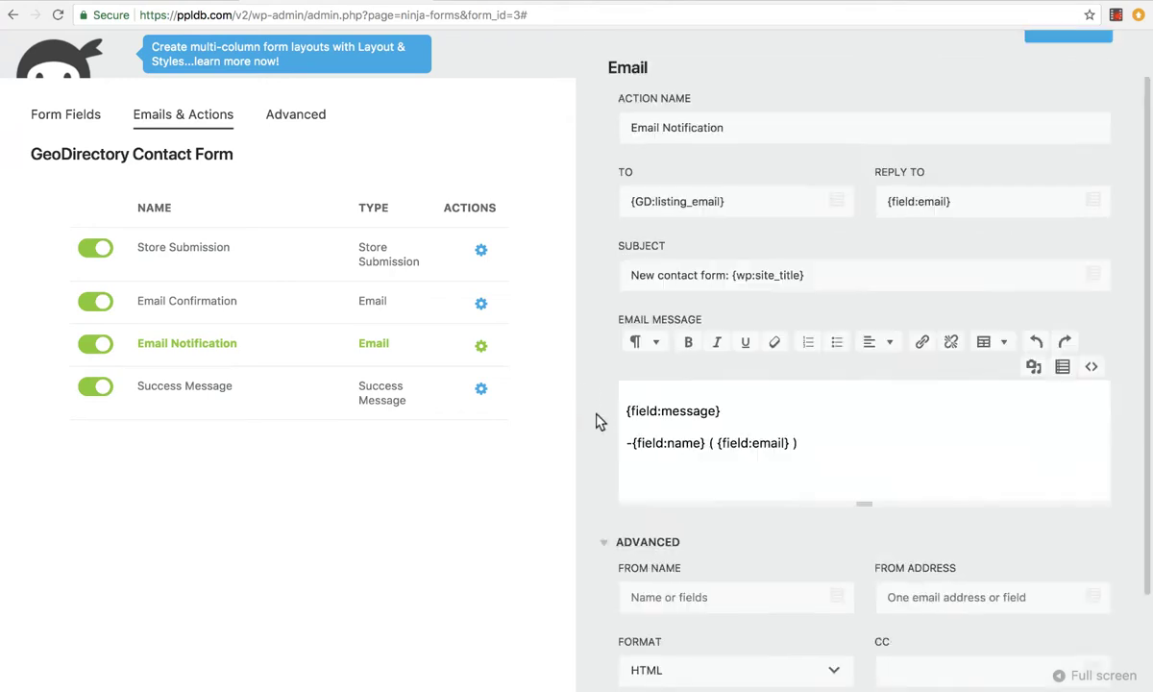
scroll(596, 421, up, 1)
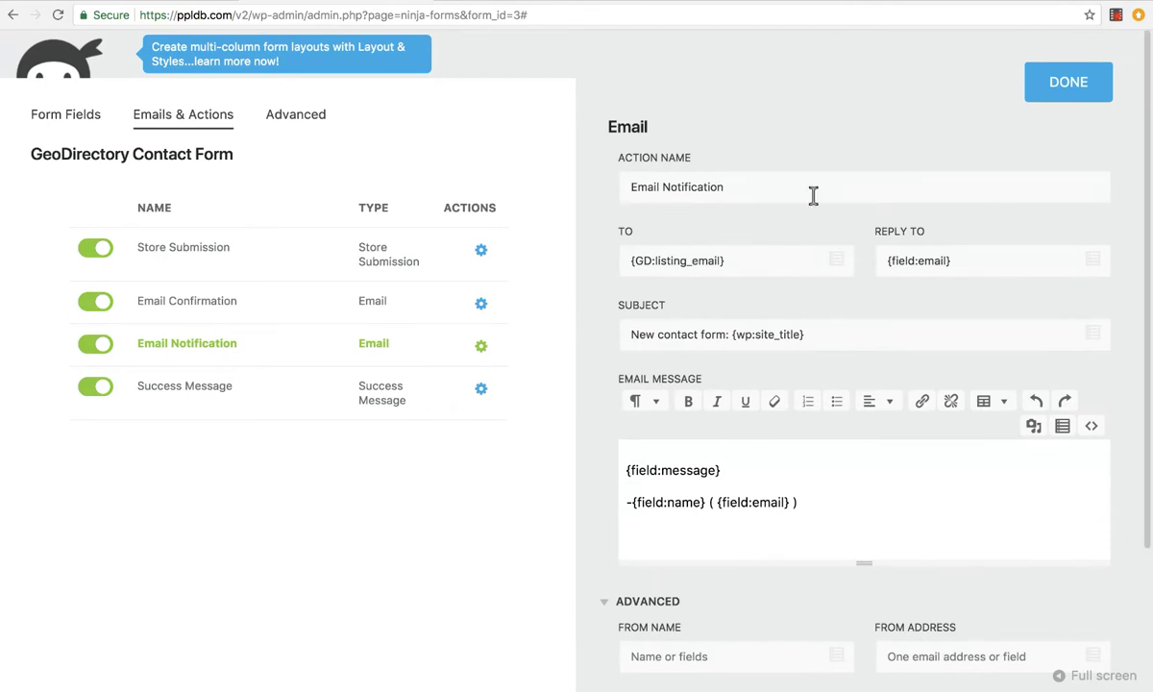
click(1049, 87)
Close the builder and browse the Restaurants category listings via the Buddakan page
click(1117, 60)
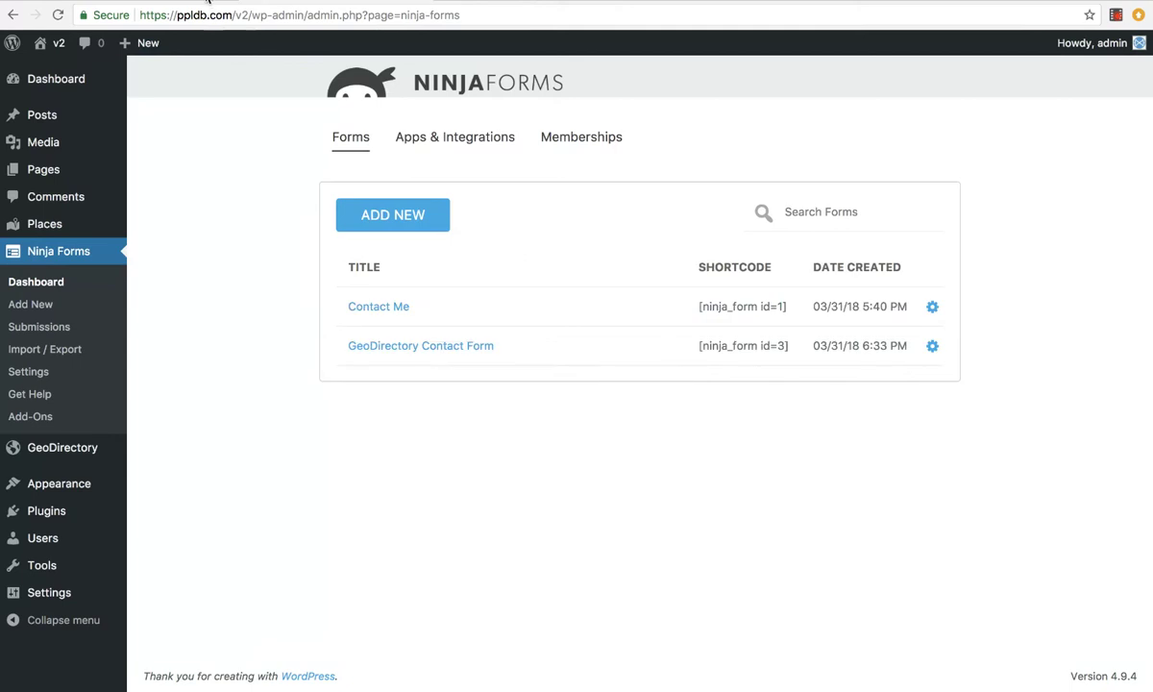
click(411, 5)
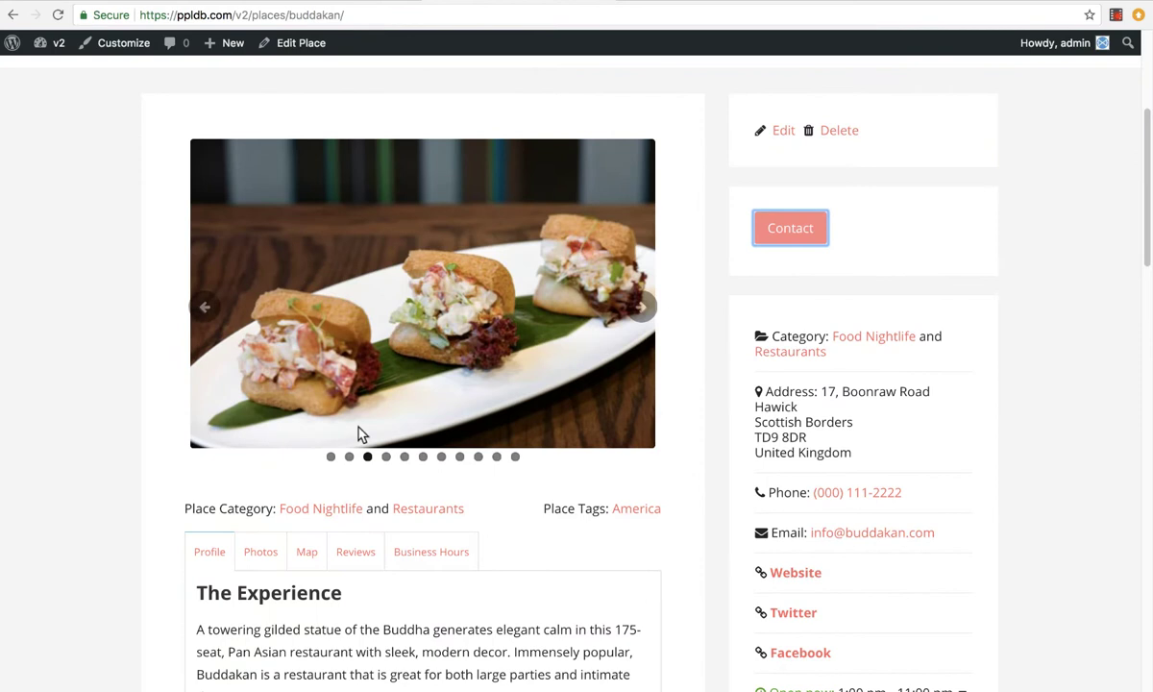
click(420, 519)
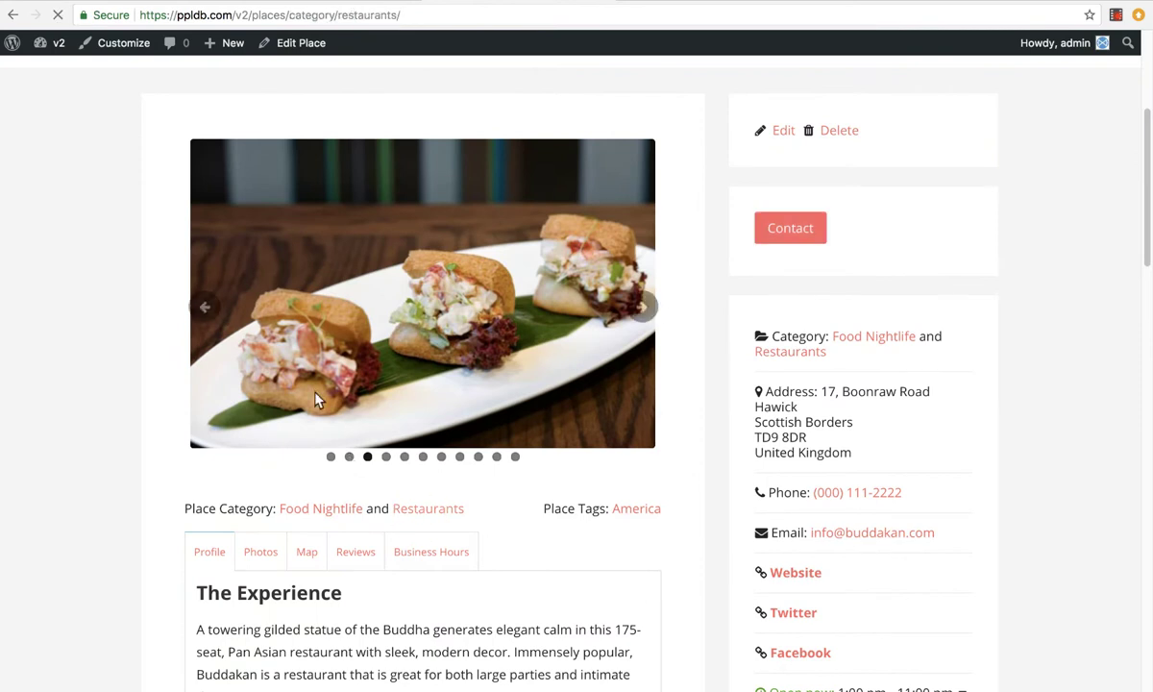
scroll(279, 386, down, 4)
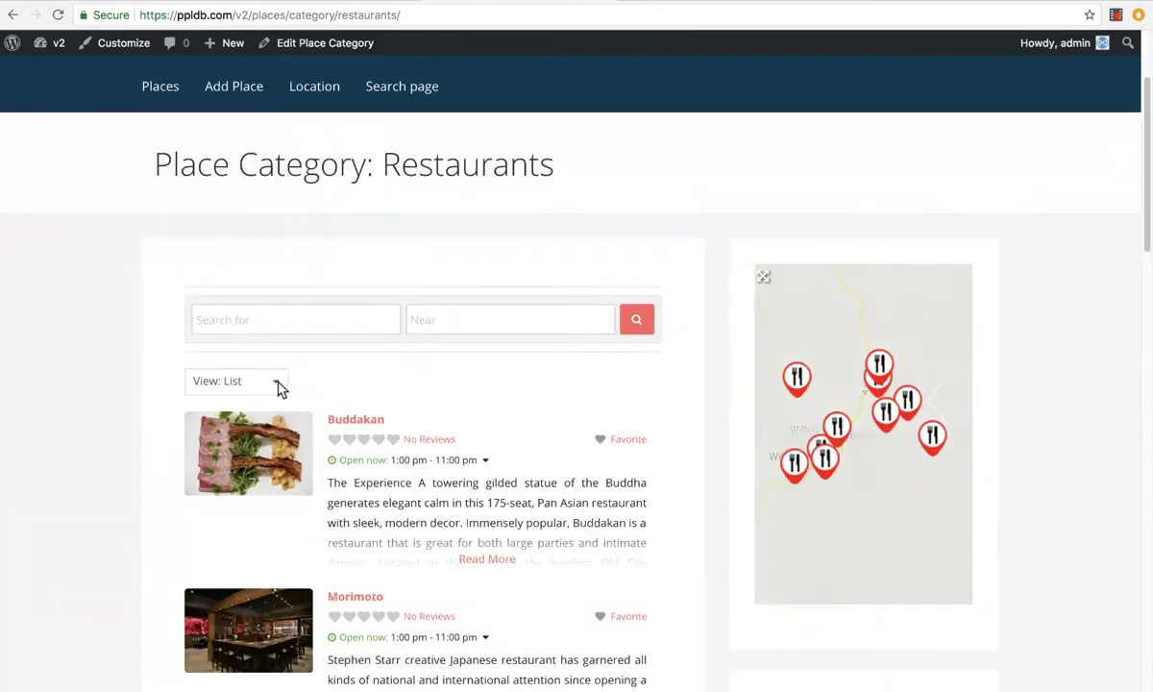
scroll(242, 464, down, 1)
scroll(236, 457, down, 6)
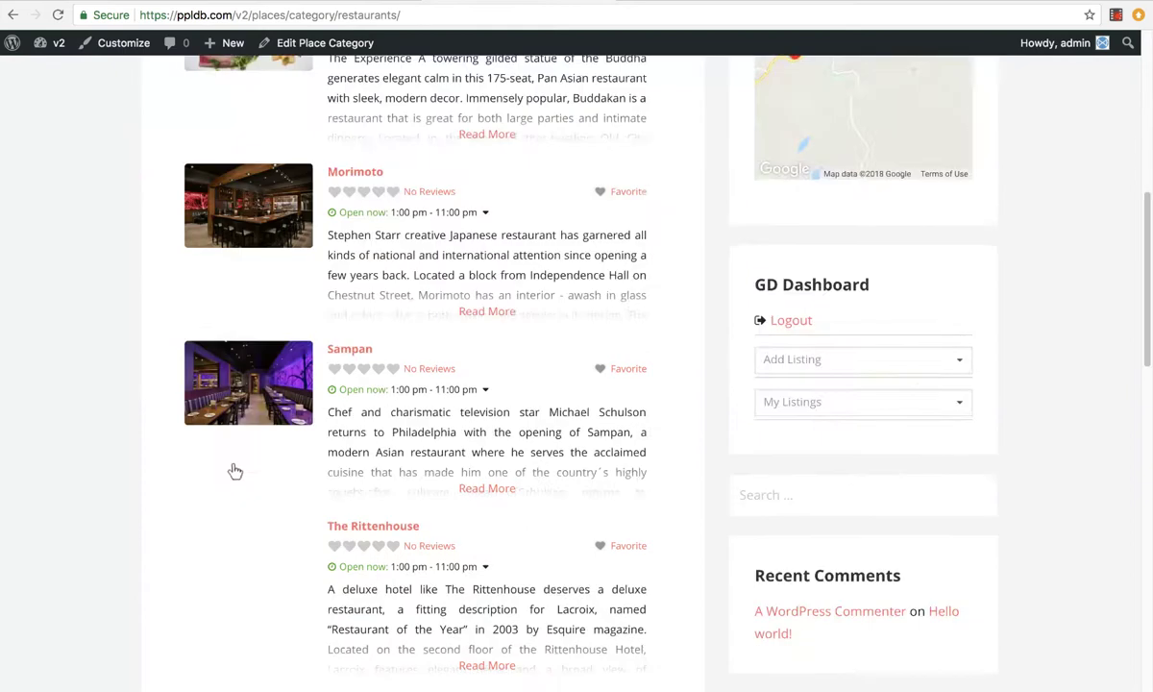
scroll(236, 471, up, 7)
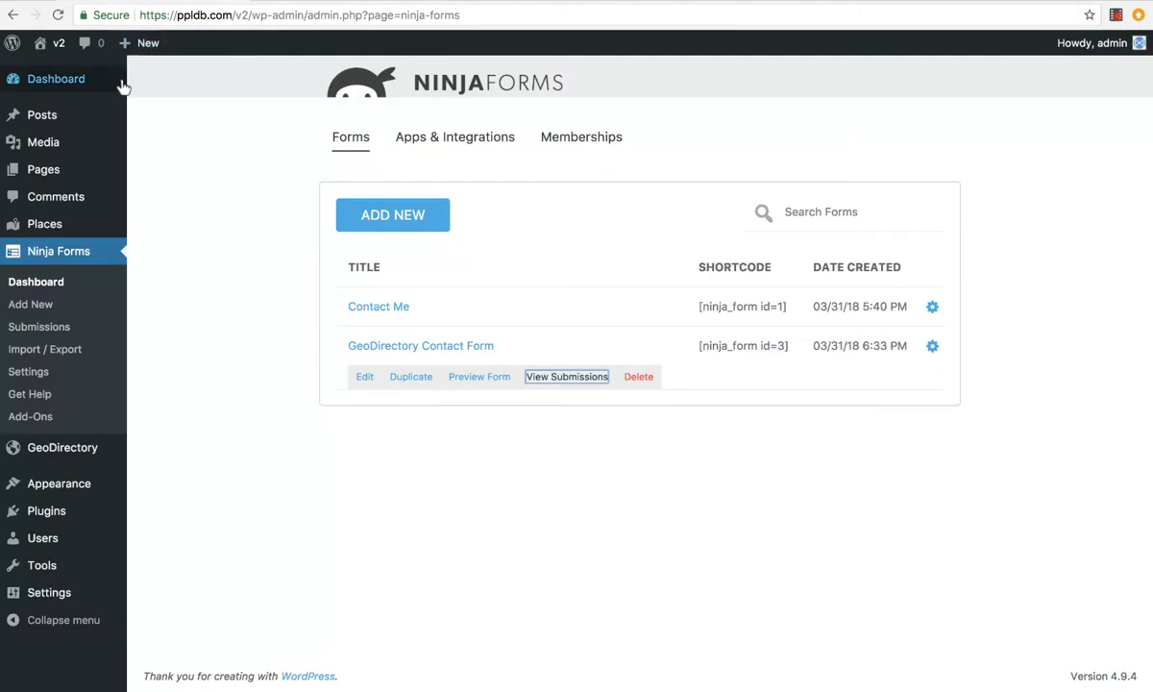
Open the GD Archive Item page for editing from the Pages list
mouse_move(38, 224)
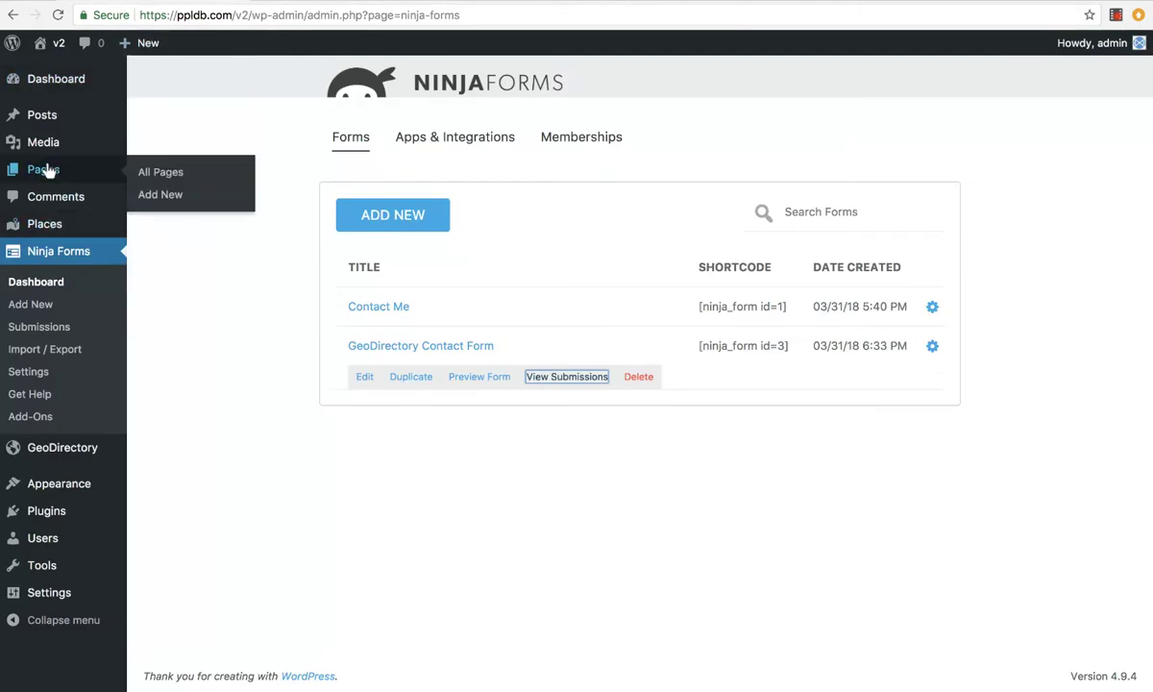
click(48, 171)
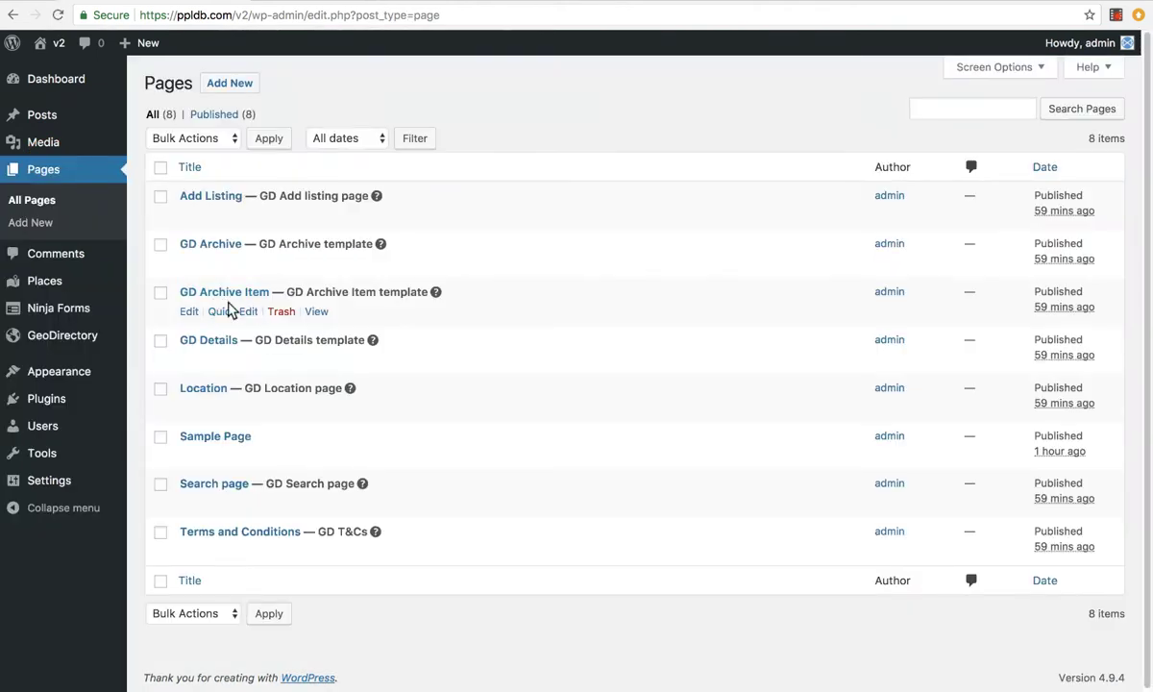
click(191, 312)
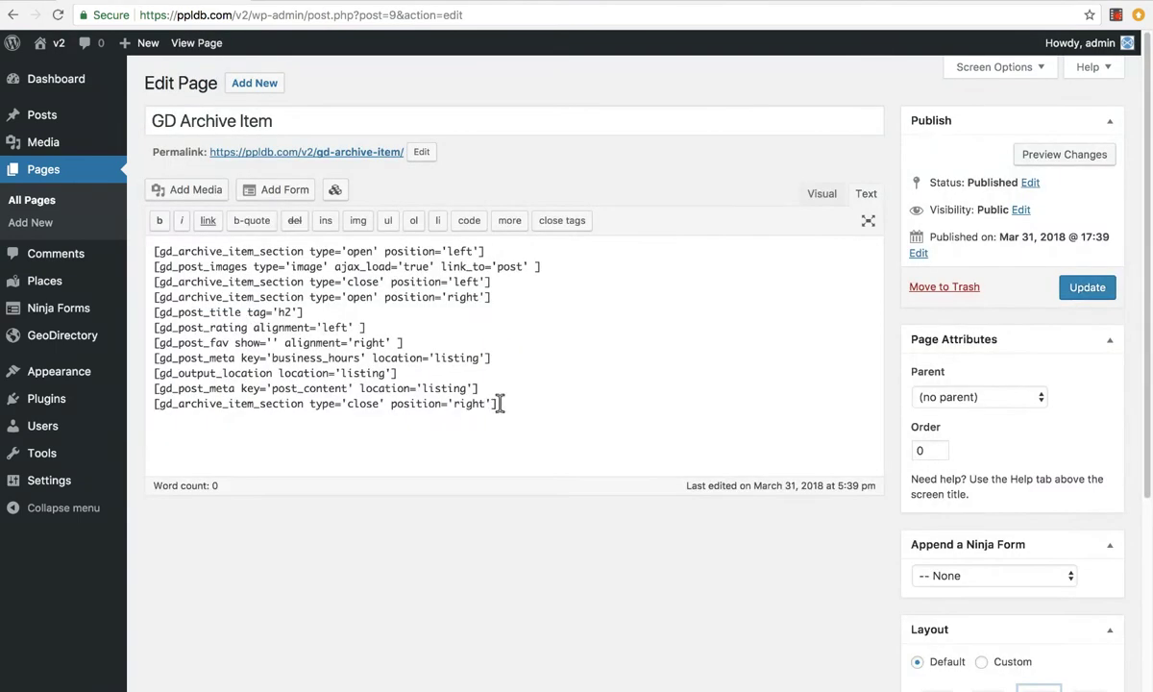
Insert a blank line after the gd_post_images shortcode in the Text editor
drag(497, 404, 205, 244)
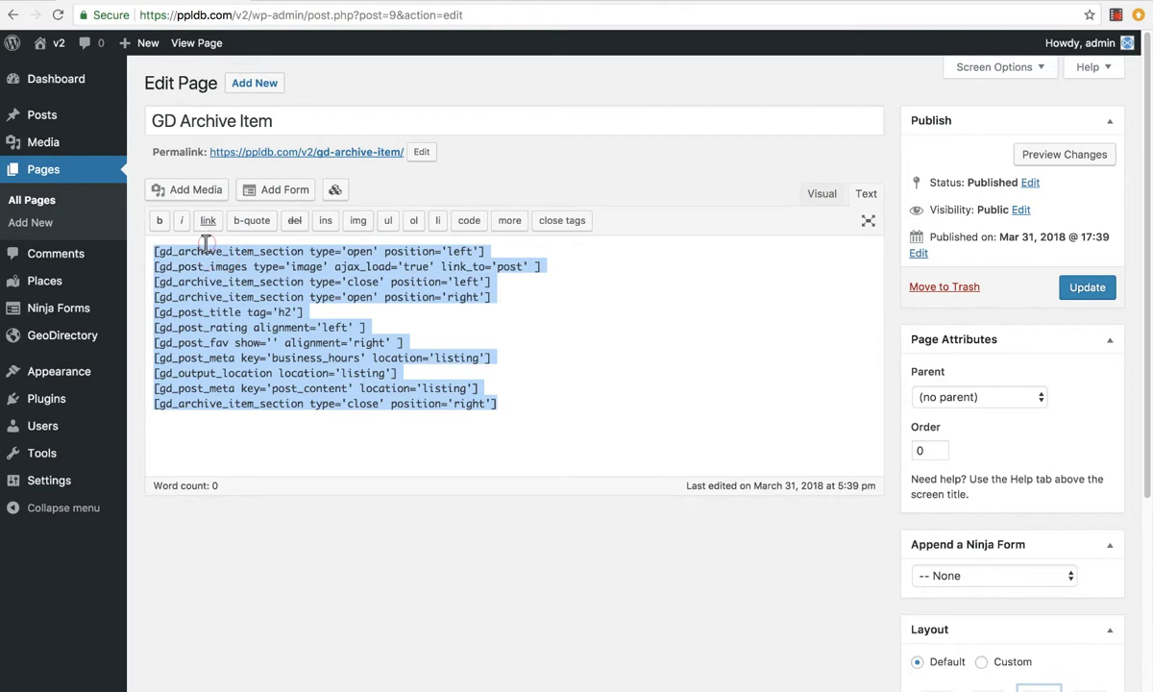
click(276, 328)
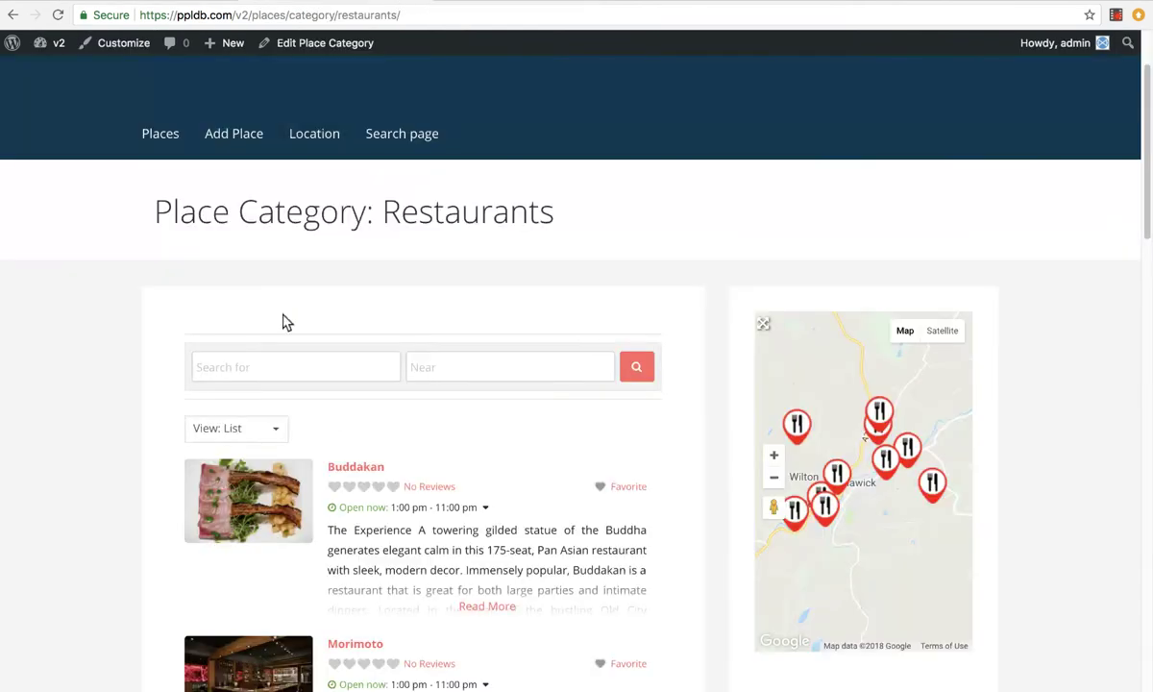
scroll(257, 423, down, 1)
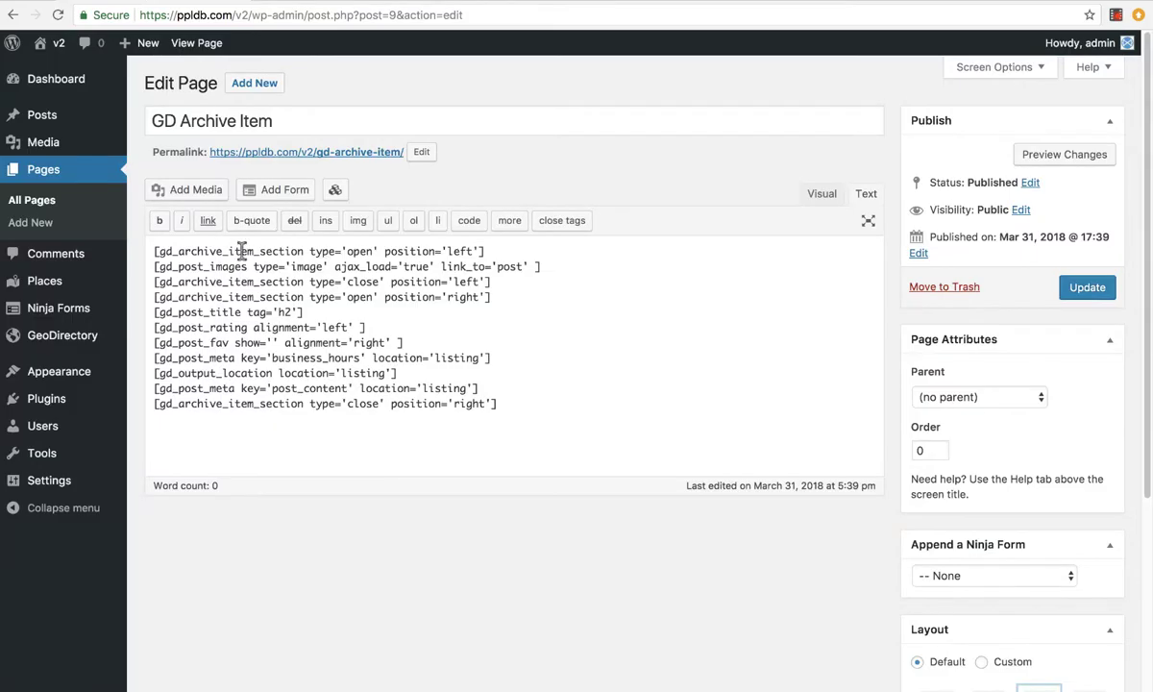
click(203, 266)
click(580, 272)
key(Return)
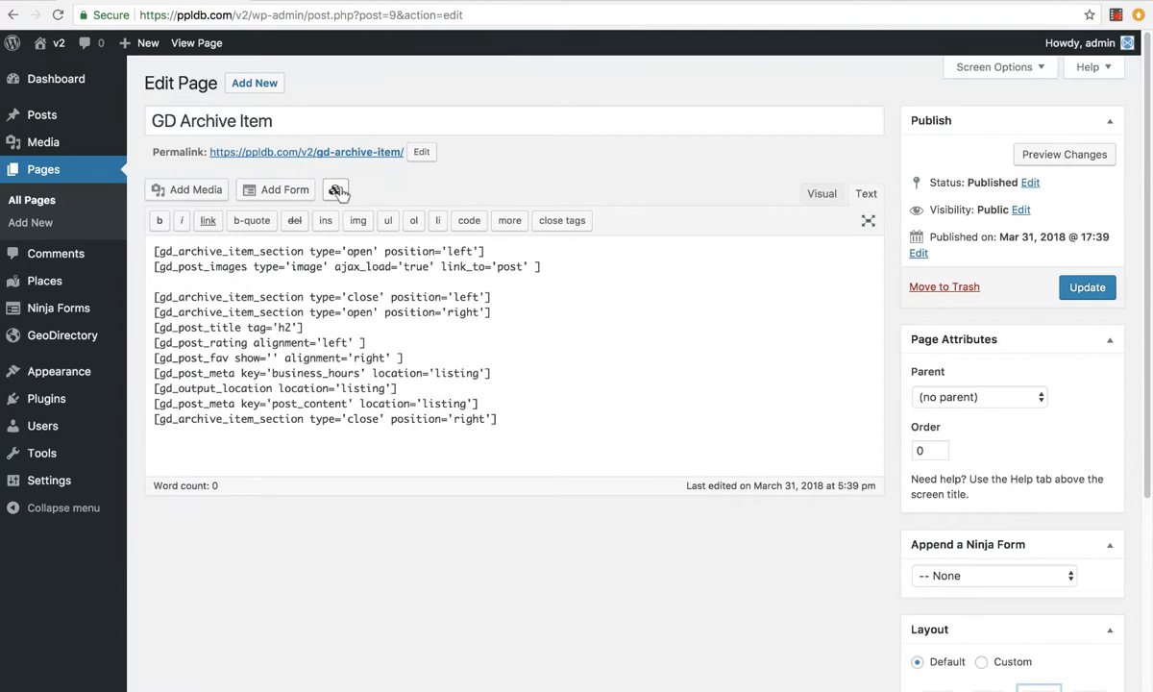
Start a gd_ninja_forms shortcode using GeoDirectory Contact Form (ID: 3)
click(336, 190)
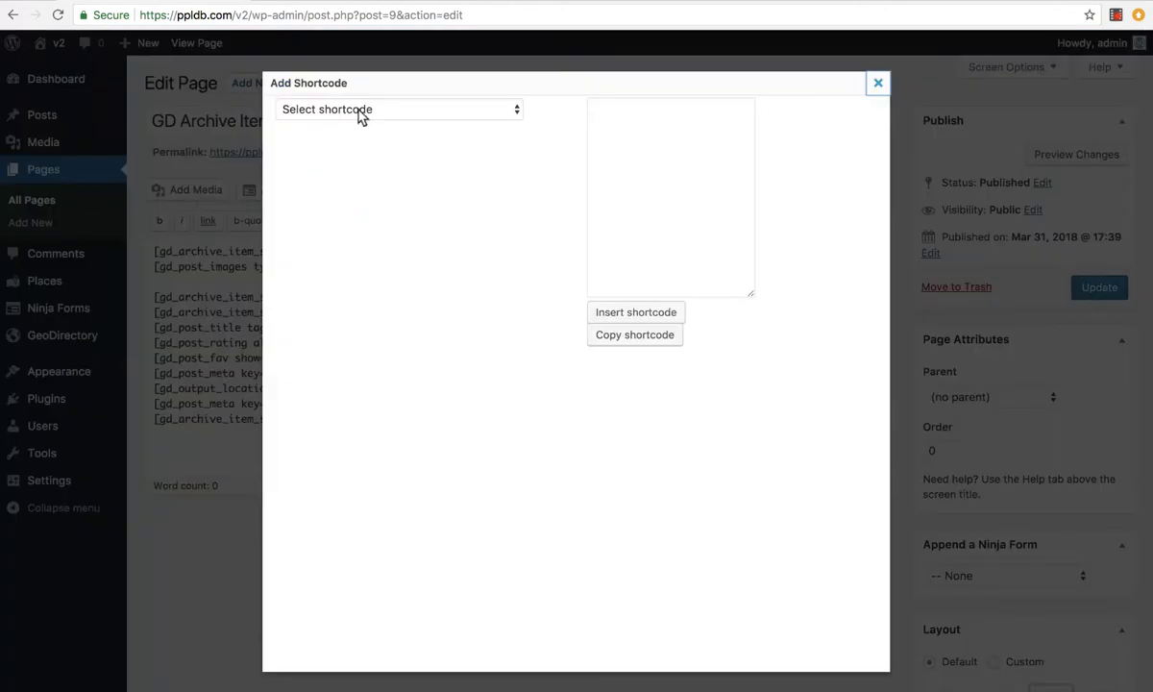
click(362, 112)
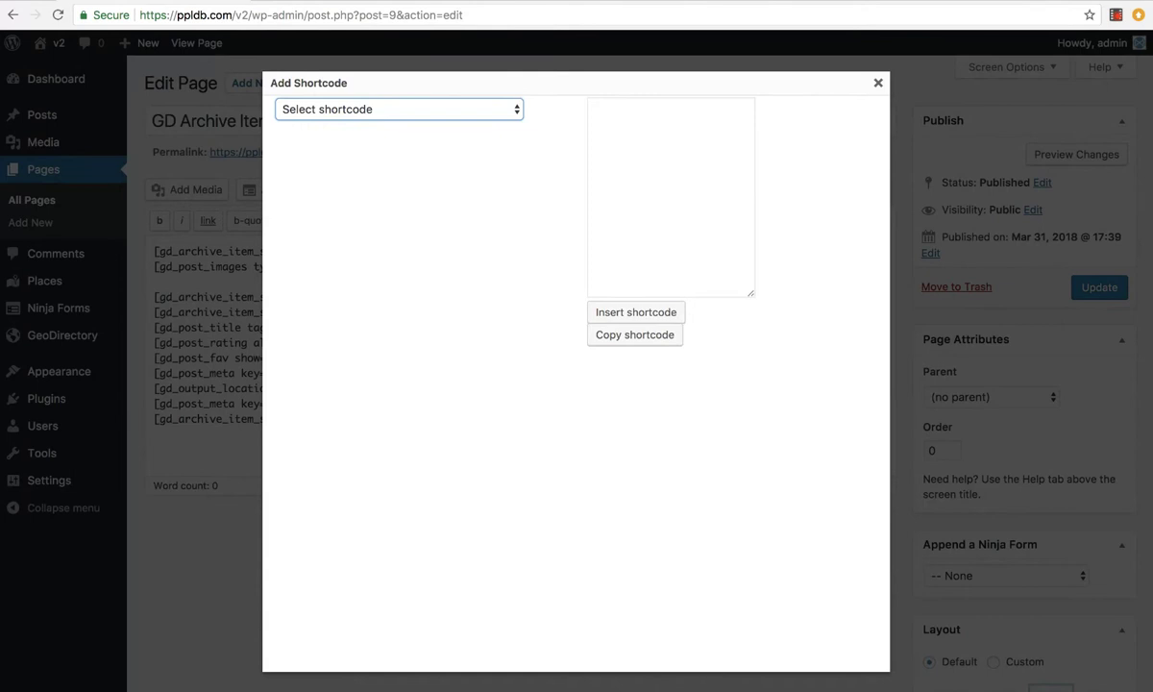
click(348, 347)
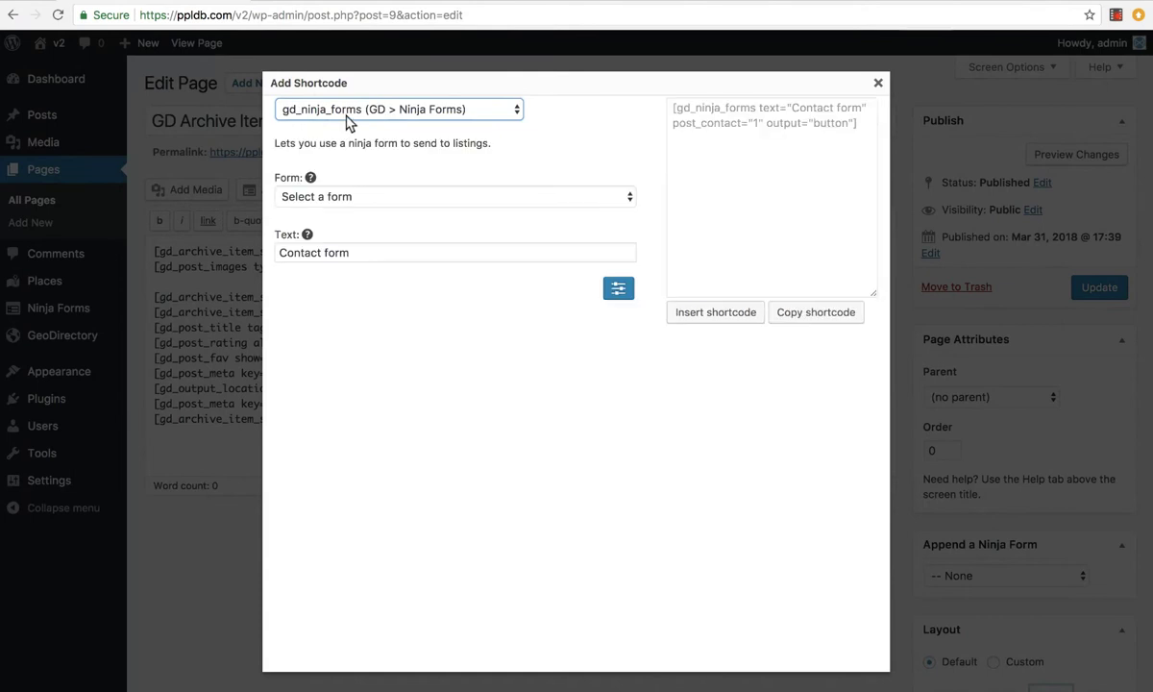
click(392, 198)
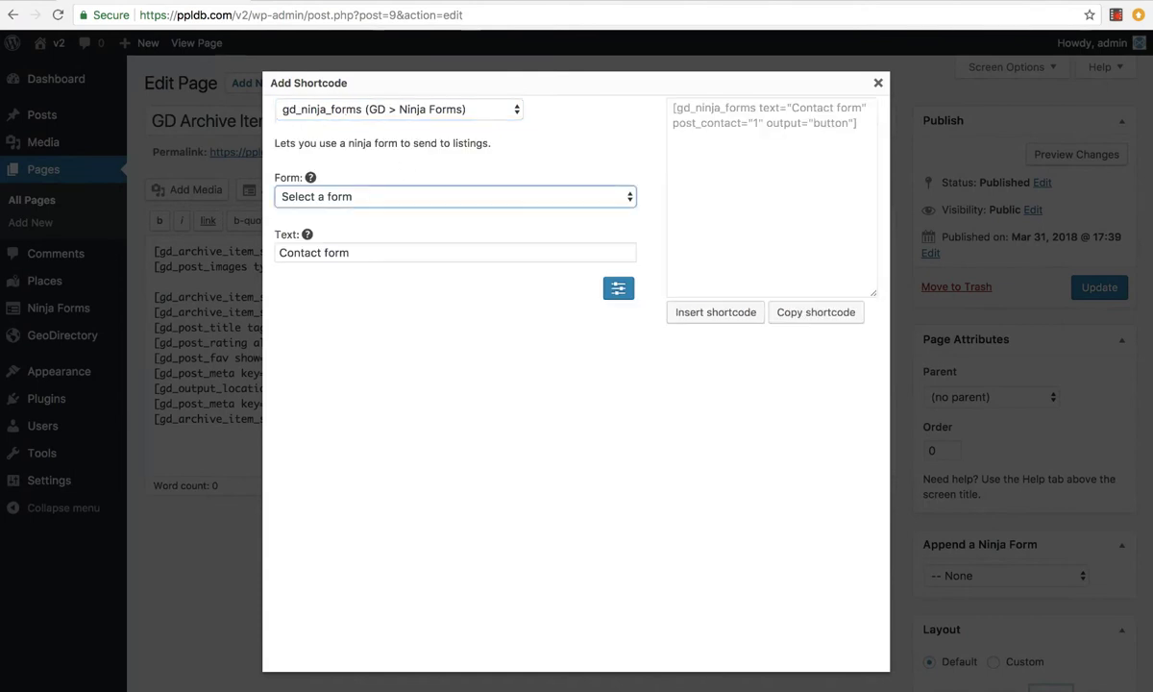
click(386, 231)
Keep 'Contact form' as the button text with Button output, and insert the shortcode
drag(368, 251, 328, 253)
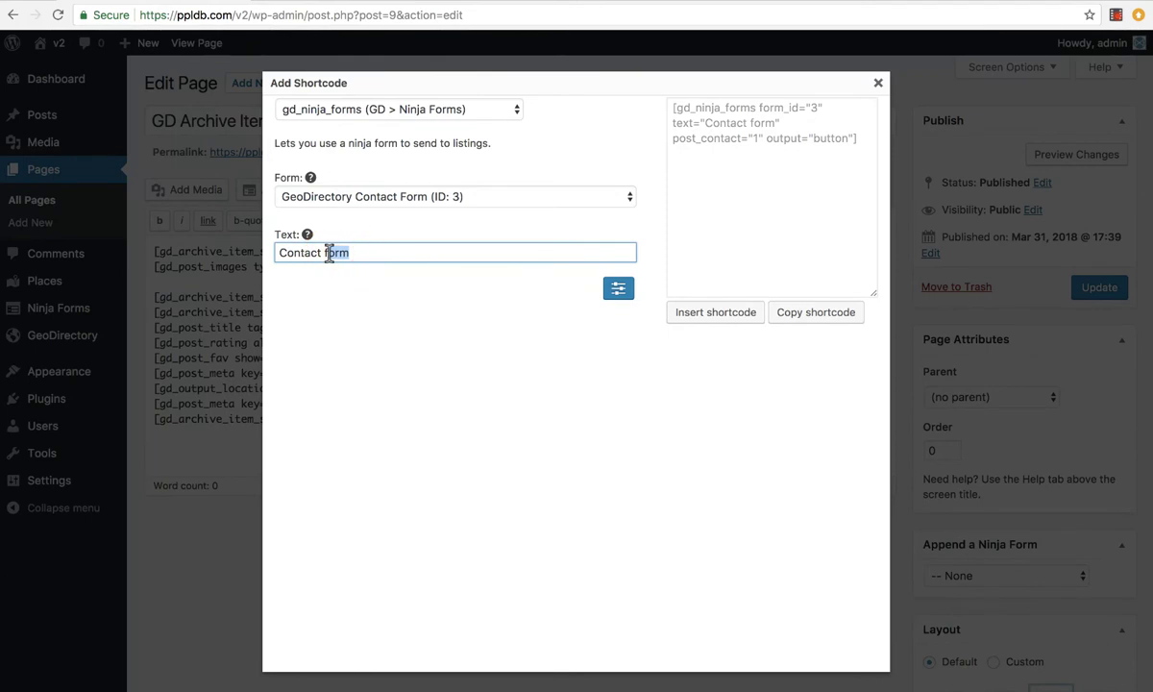
click(420, 278)
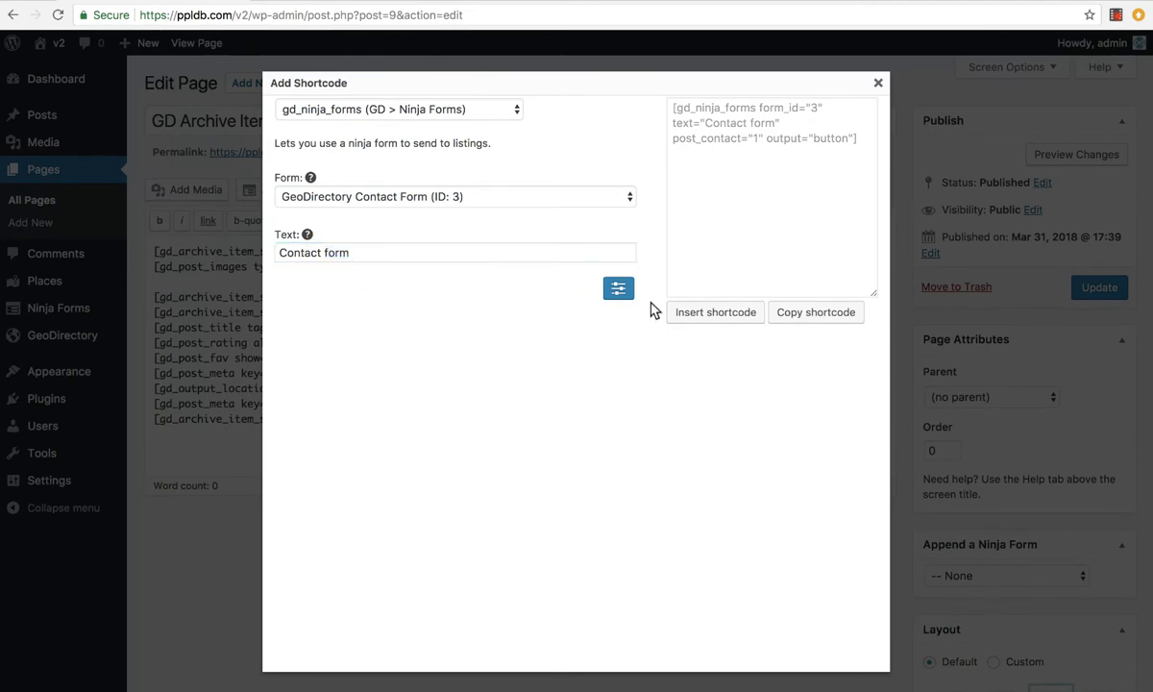
click(618, 288)
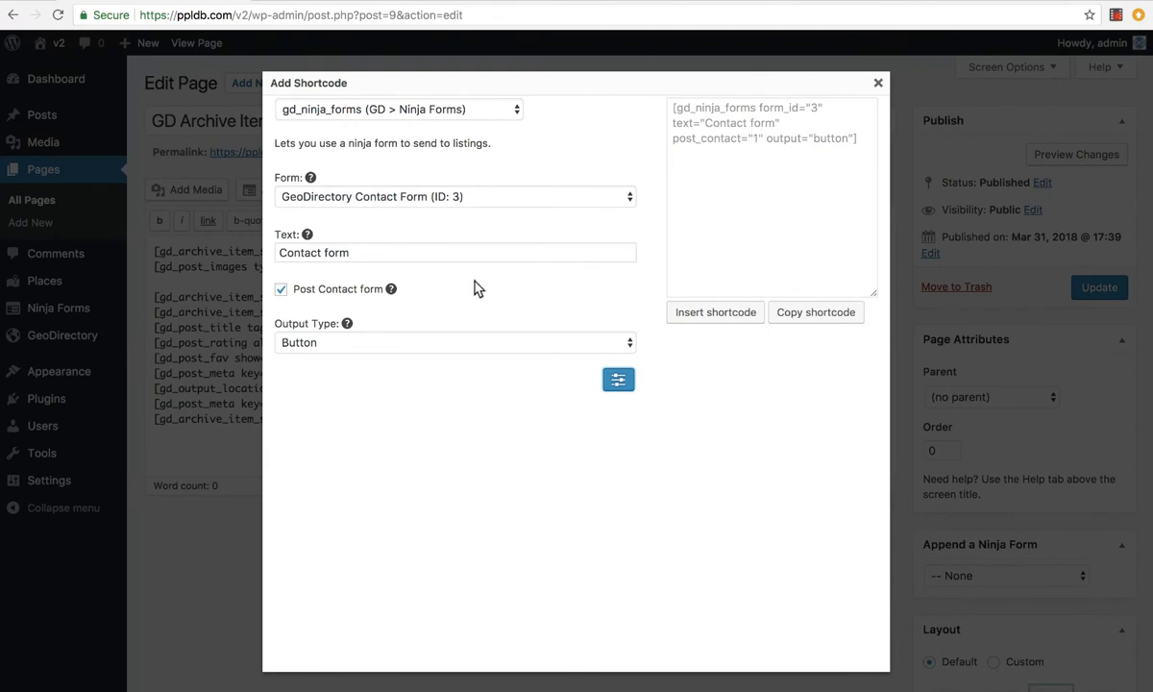
click(357, 337)
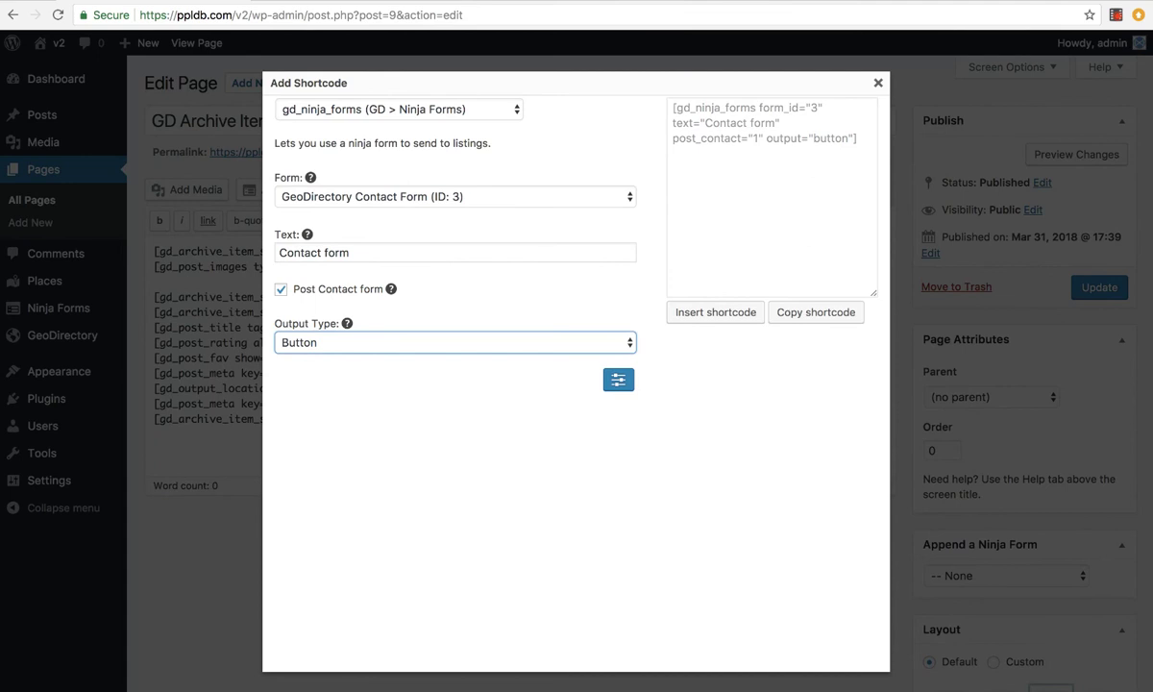
click(683, 310)
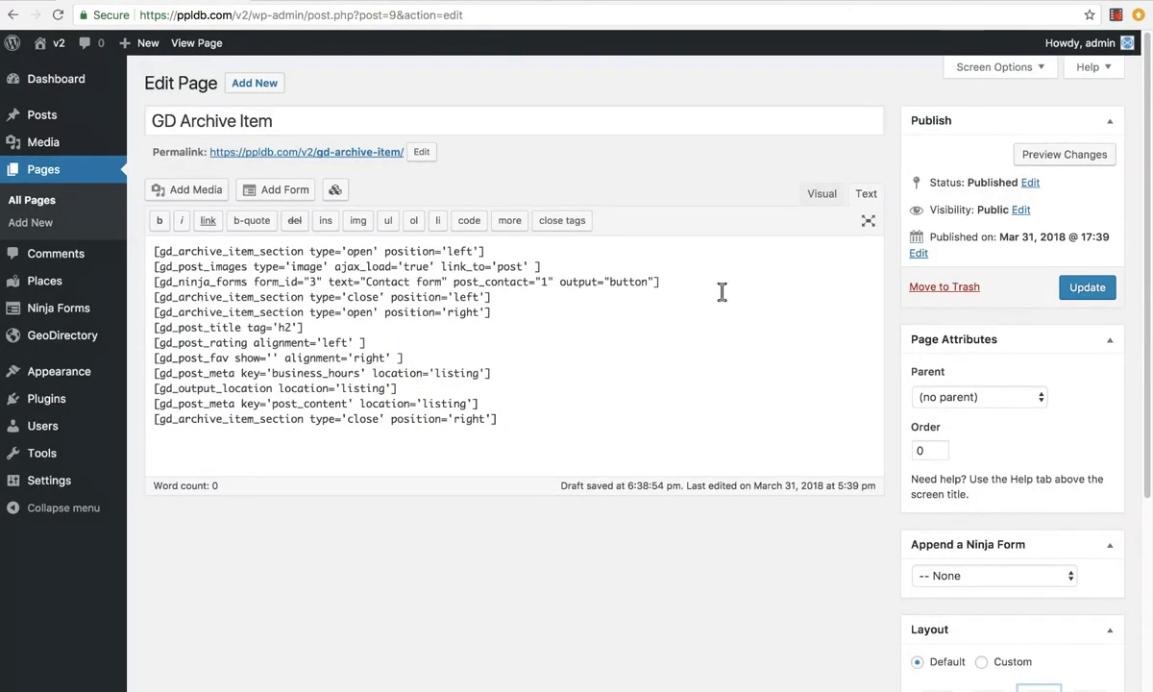
Update the GD Archive Item page to save the new contact shortcode
click(1088, 289)
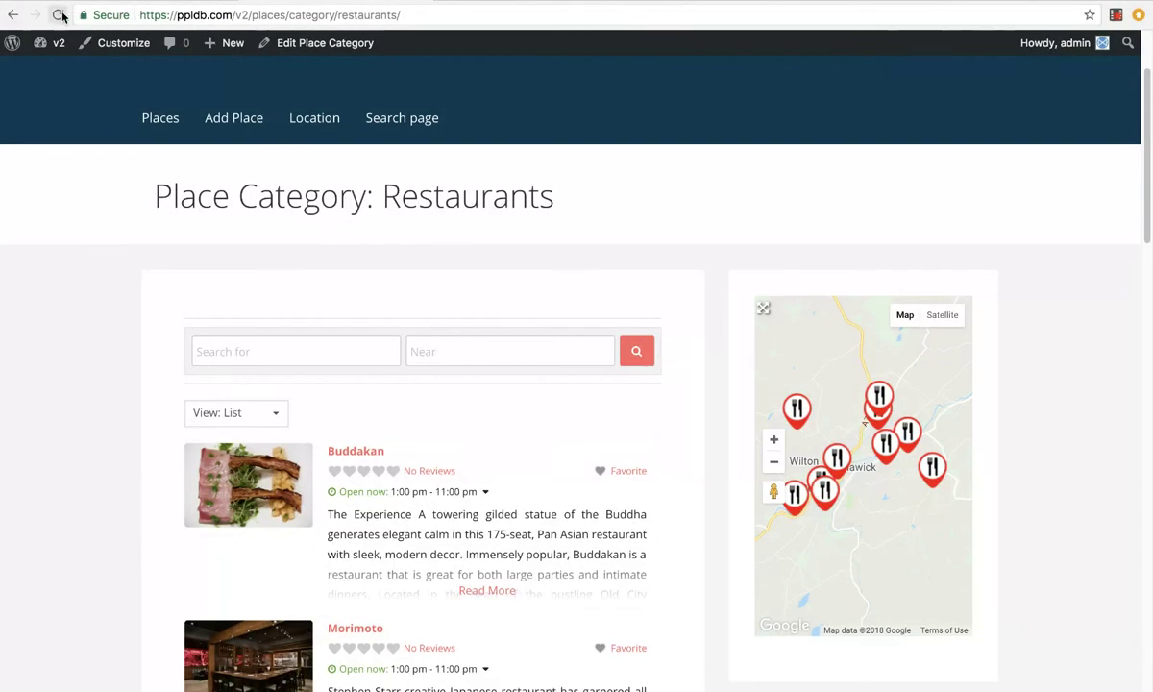
Reload the Restaurants archive and check Buddakan's Contact form popup shows its name
click(59, 15)
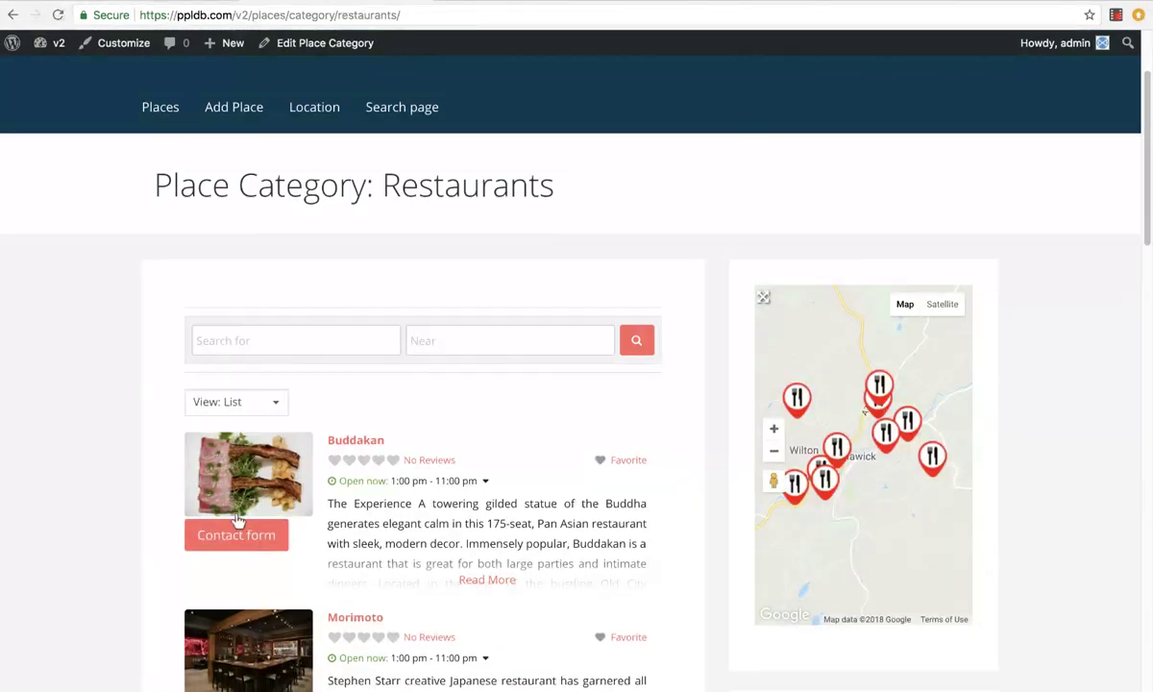
click(235, 530)
scroll(429, 284, down, 5)
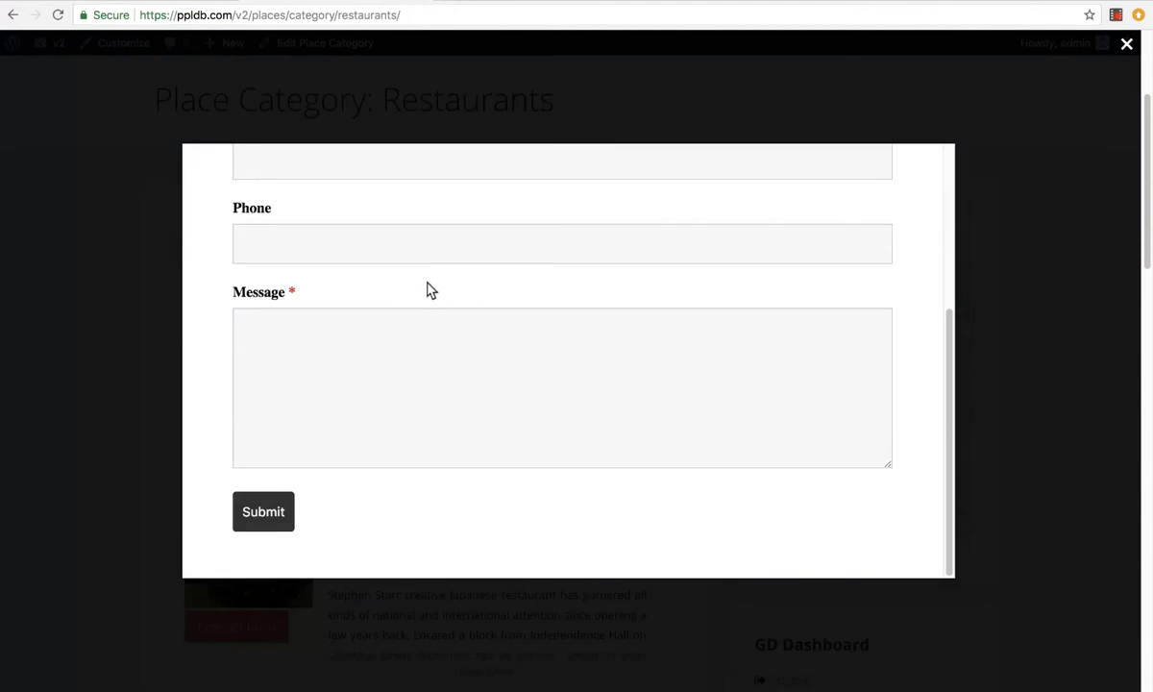
scroll(429, 284, up, 5)
drag(304, 247, 274, 247)
click(132, 304)
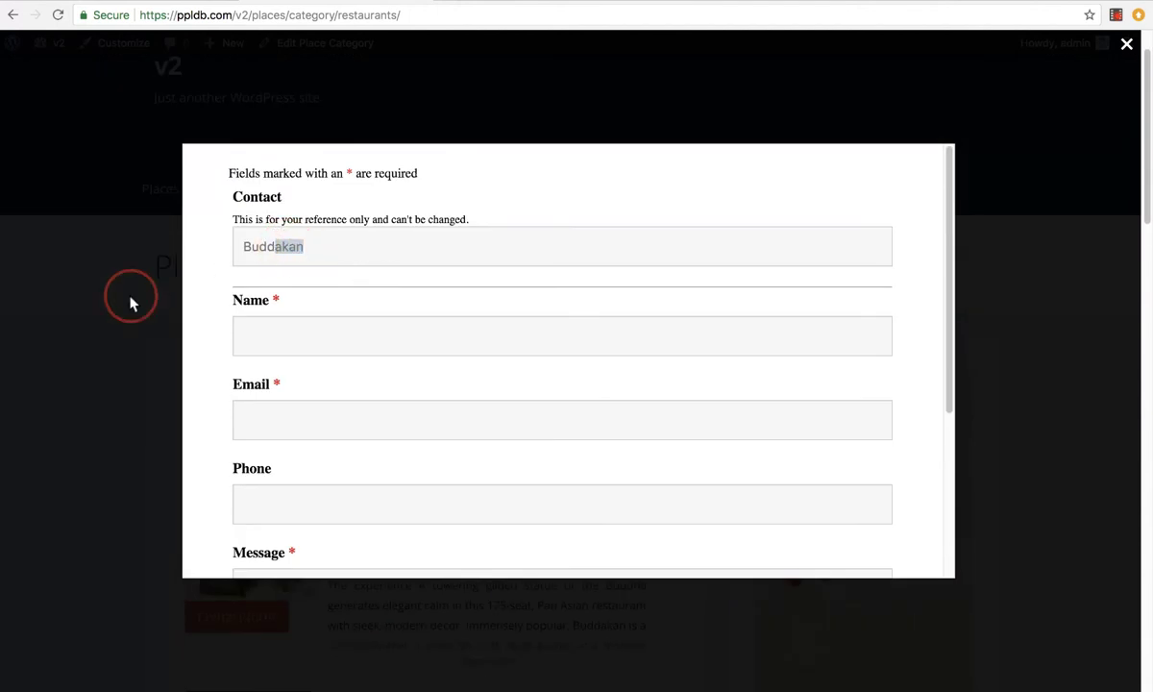
Check Percy Street Barbecue's Contact form popup, then go back to the GD Archive Item editor
scroll(124, 371, down, 10)
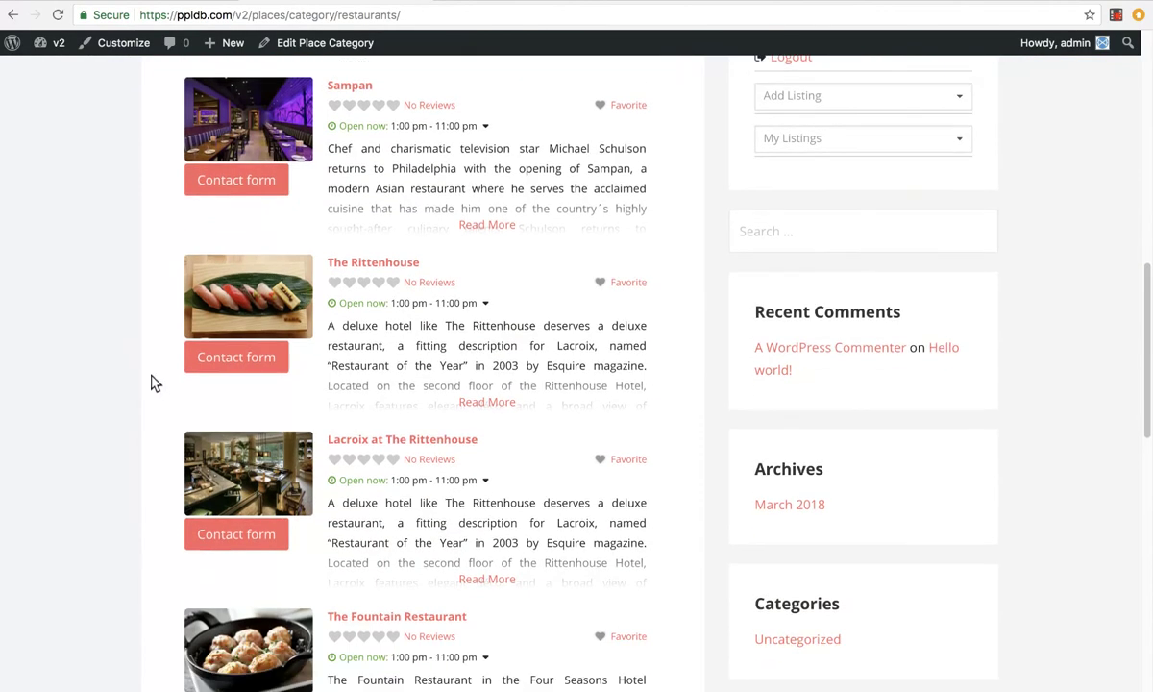
scroll(227, 489, down, 5)
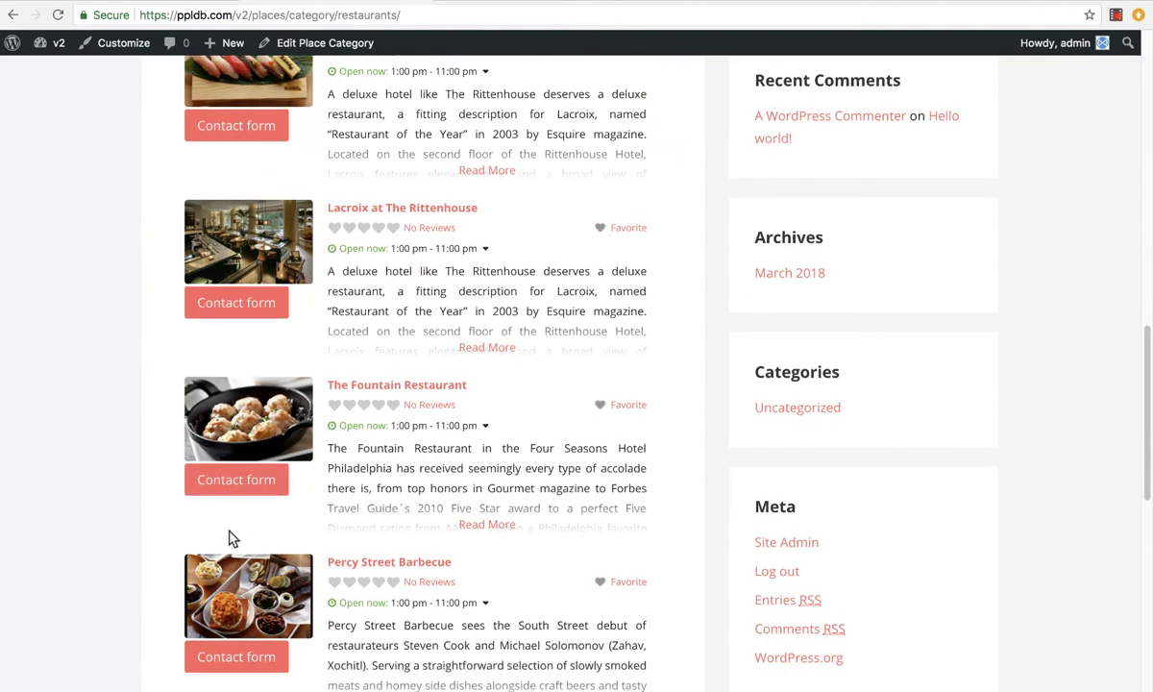
click(226, 657)
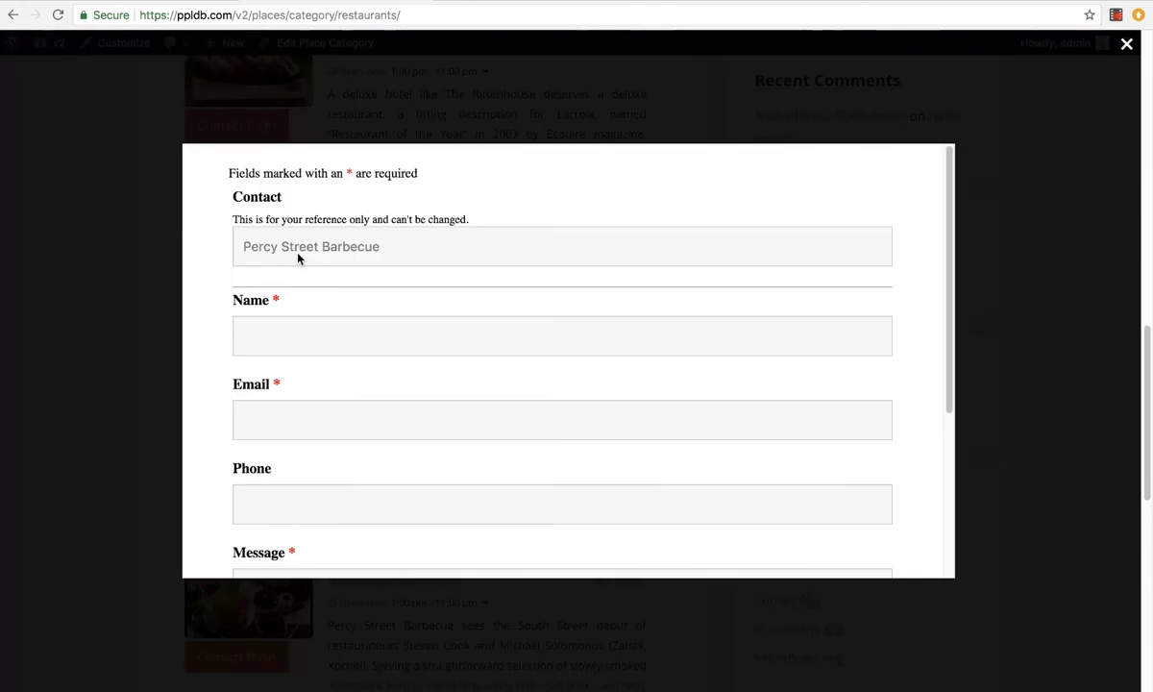
drag(298, 252, 391, 247)
scroll(288, 413, down, 5)
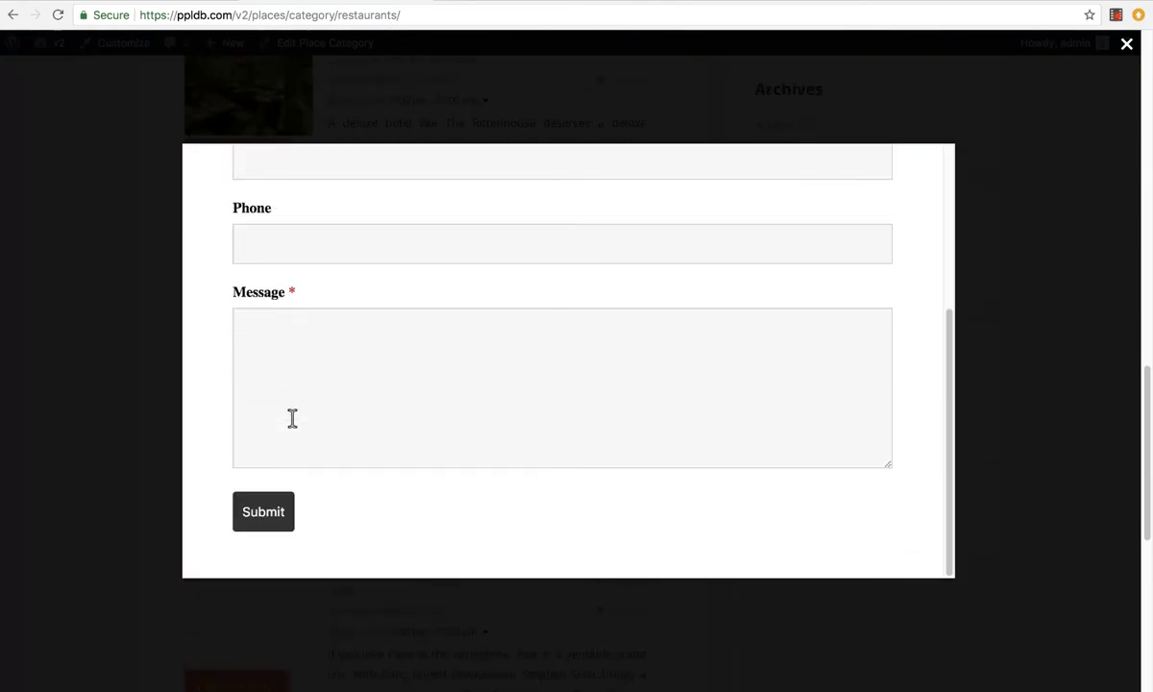
scroll(292, 418, up, 5)
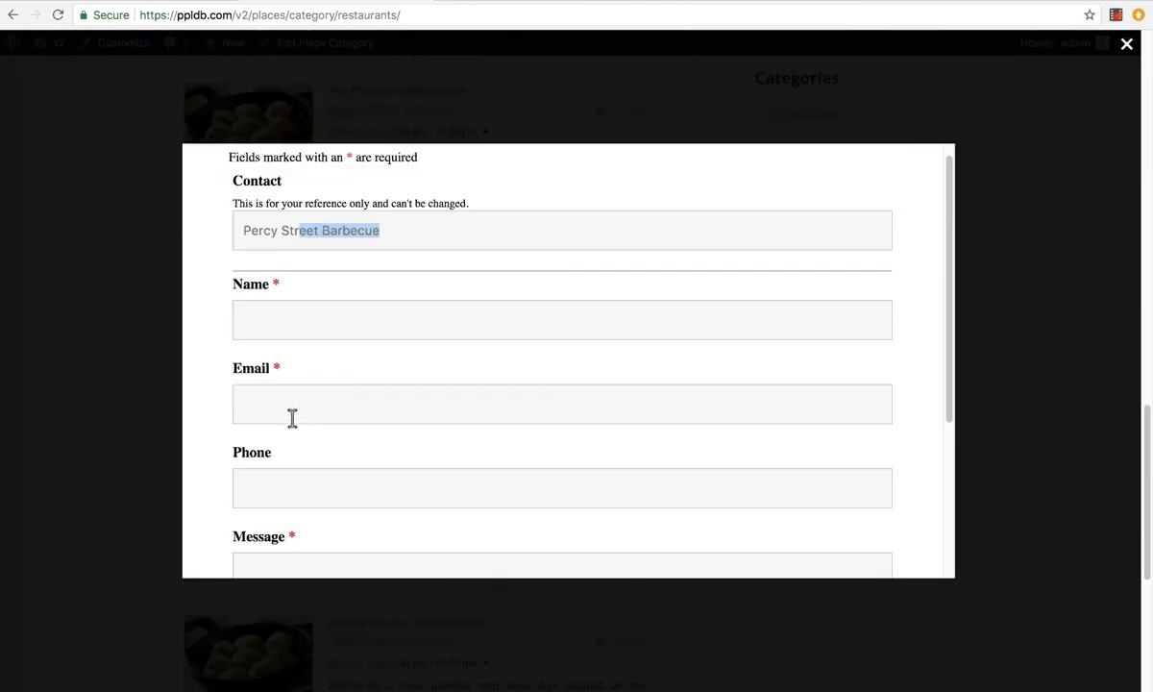
click(132, 292)
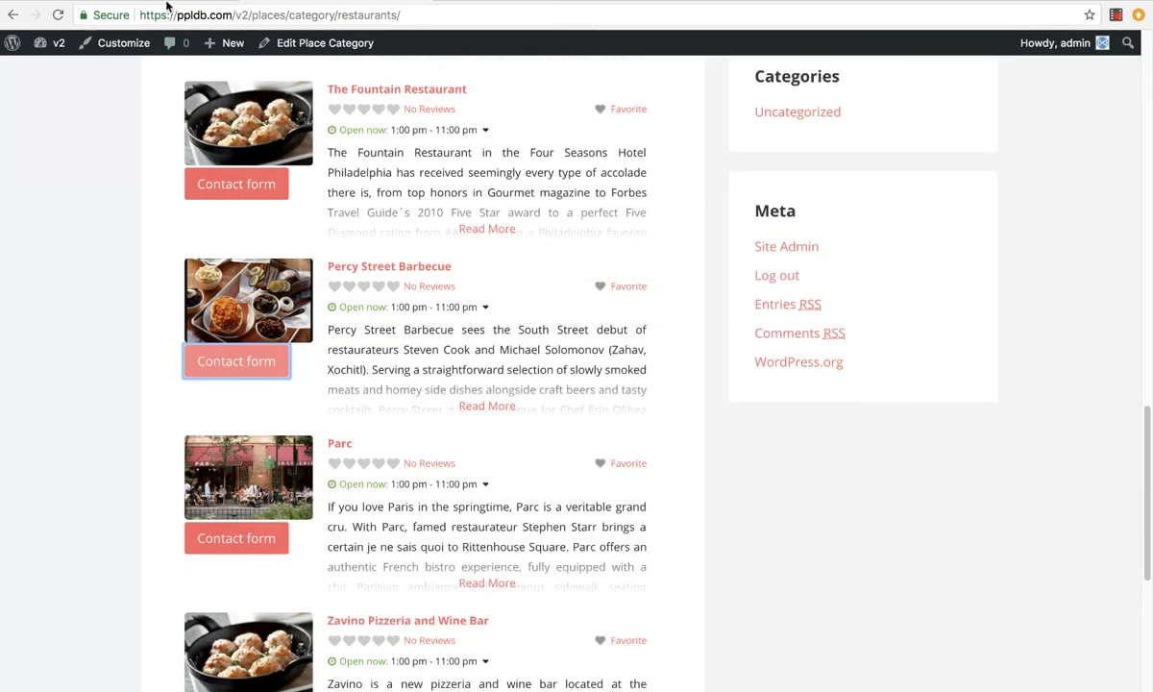
key(ctrl+Tab)
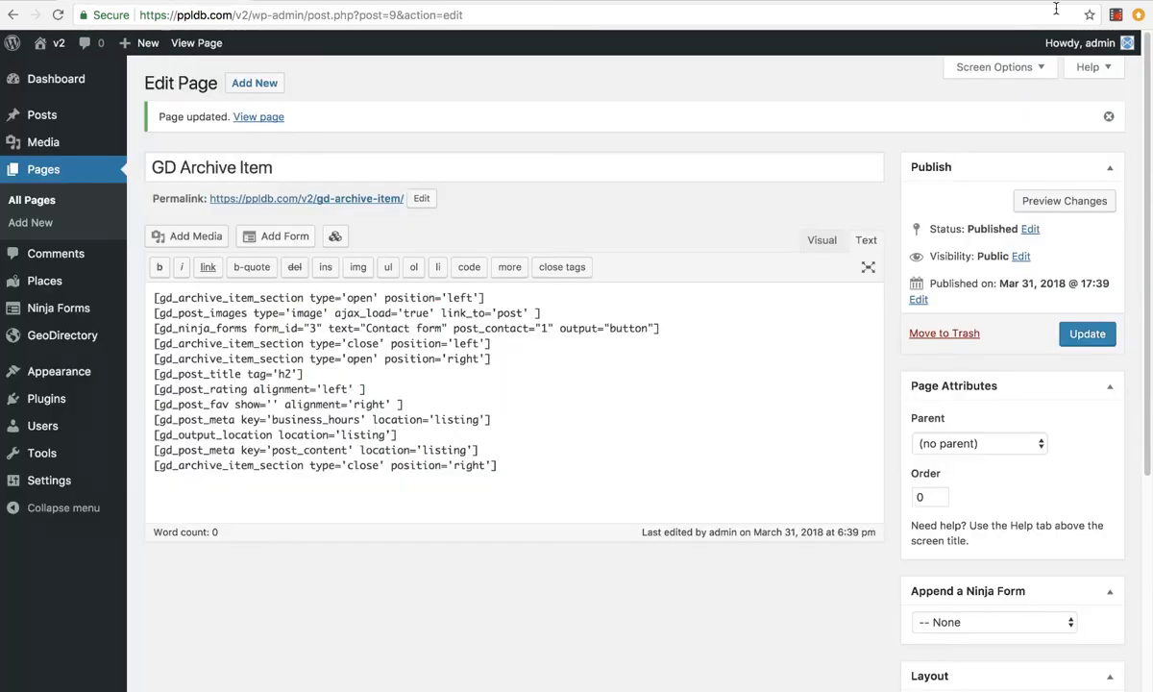